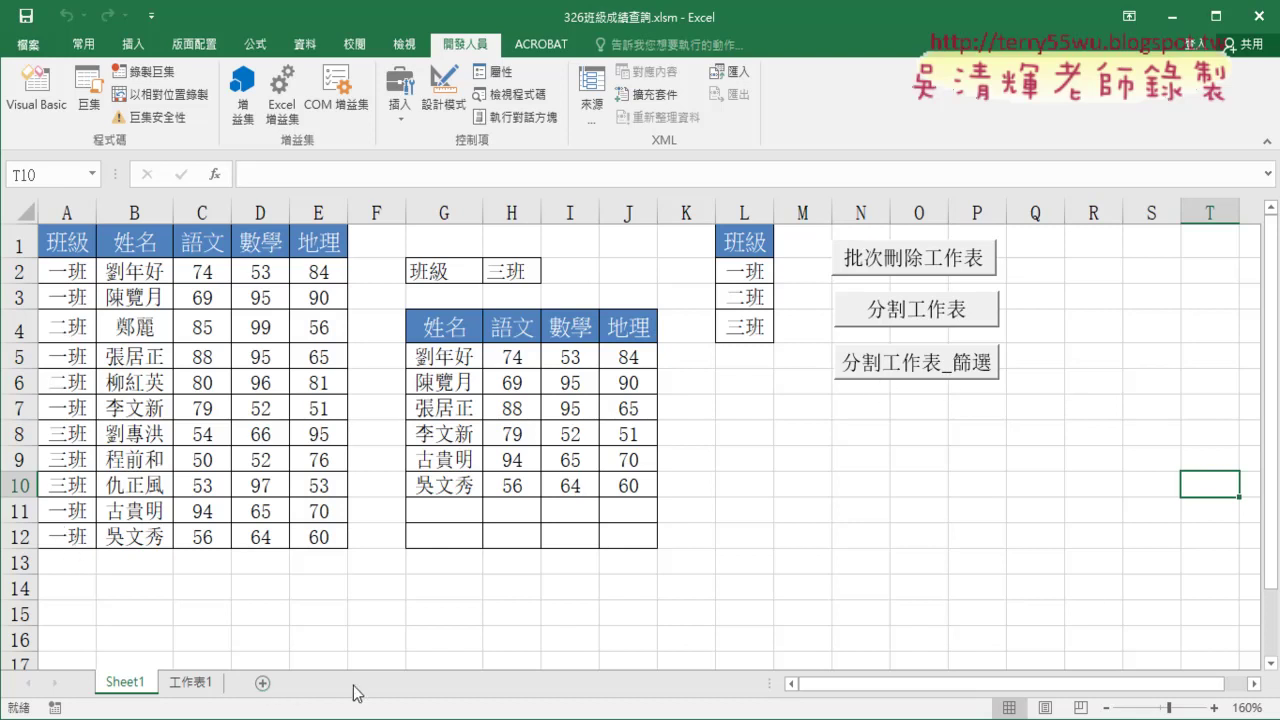
Run the filtered split macro, delete the class sheets it made, and reopen the code editor.
left_click(879, 368)
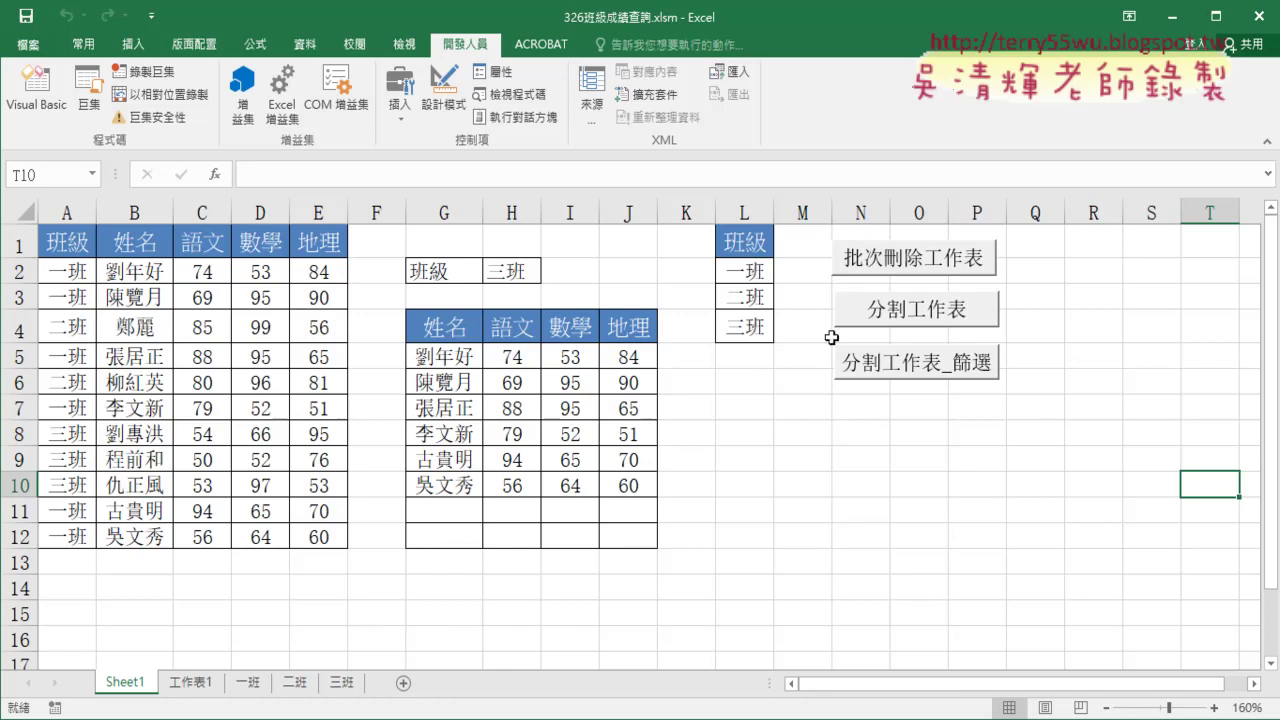
left_click(916, 262)
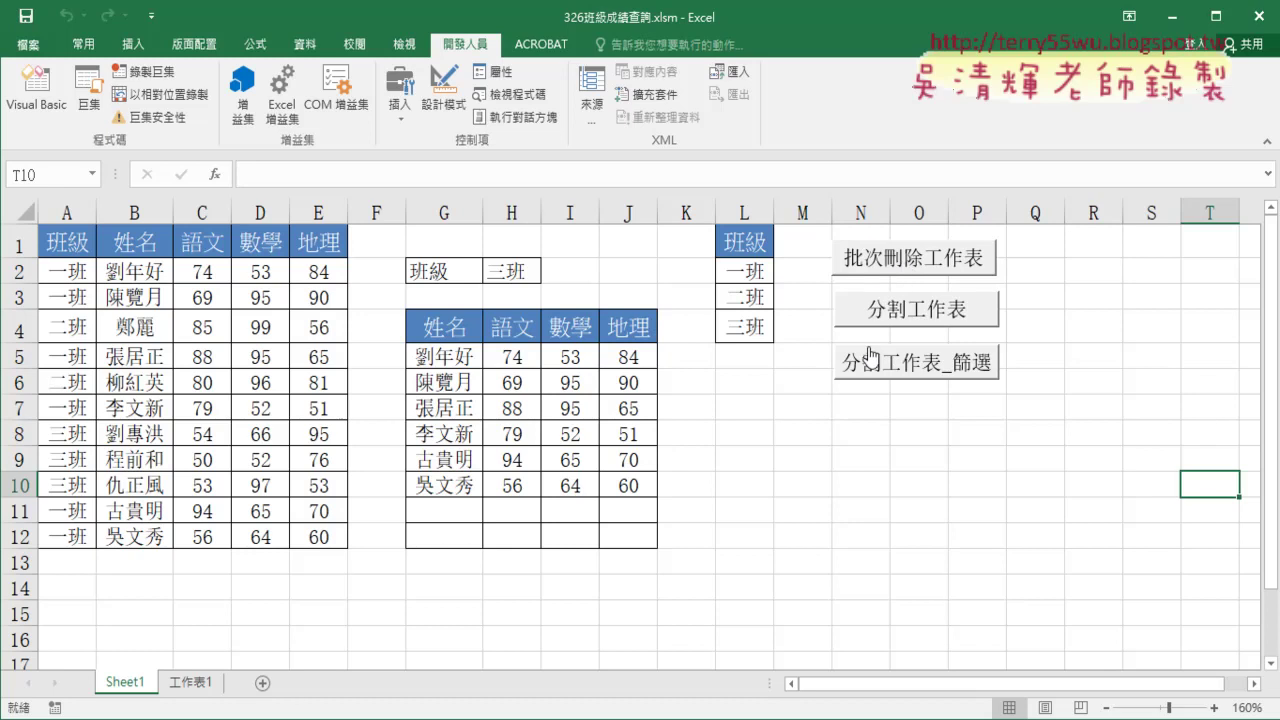
left_click(52, 112)
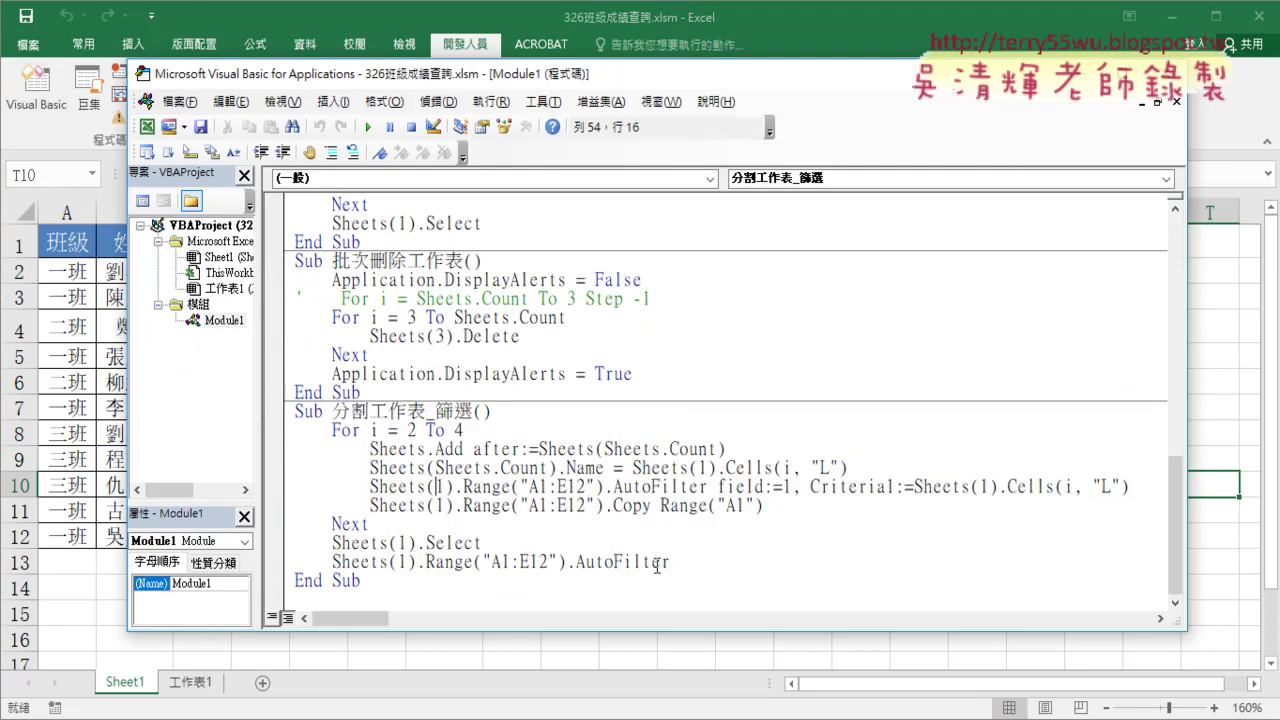
Delete the old body of 分割工作表_篩選 and let End Sub regenerate.
left_click_drag(698, 565, 277, 438)
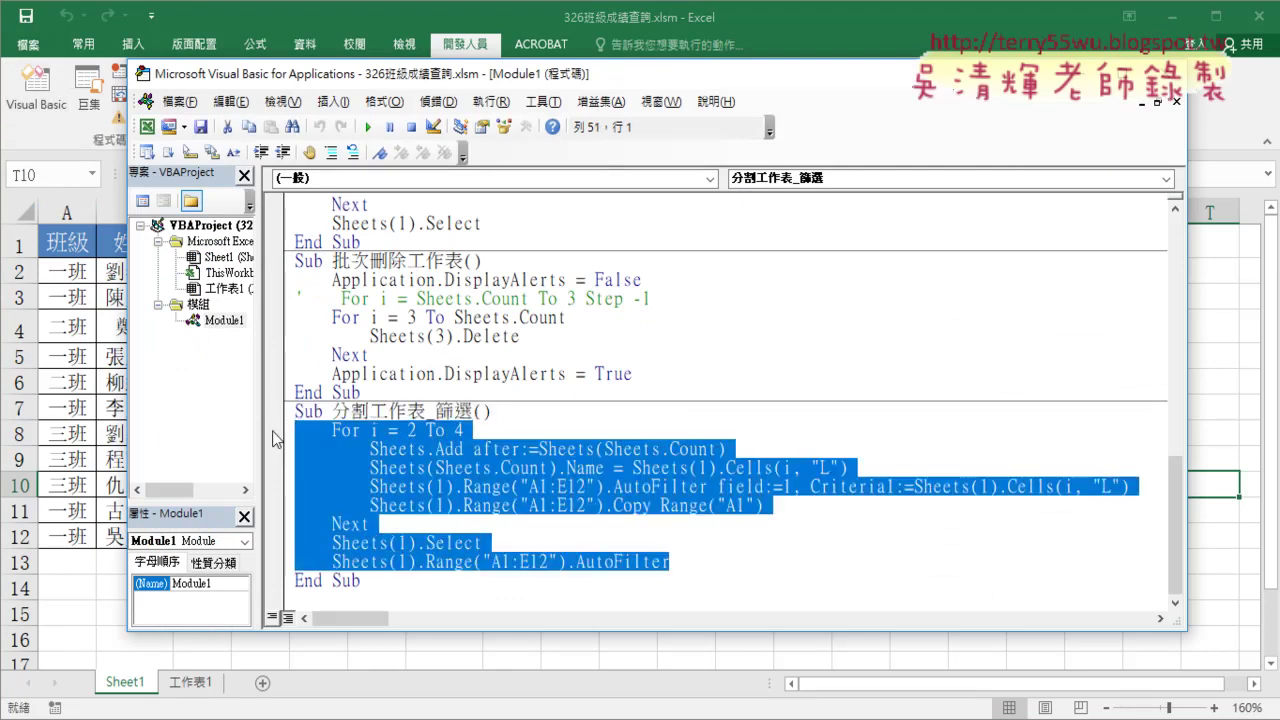
key("Delete")
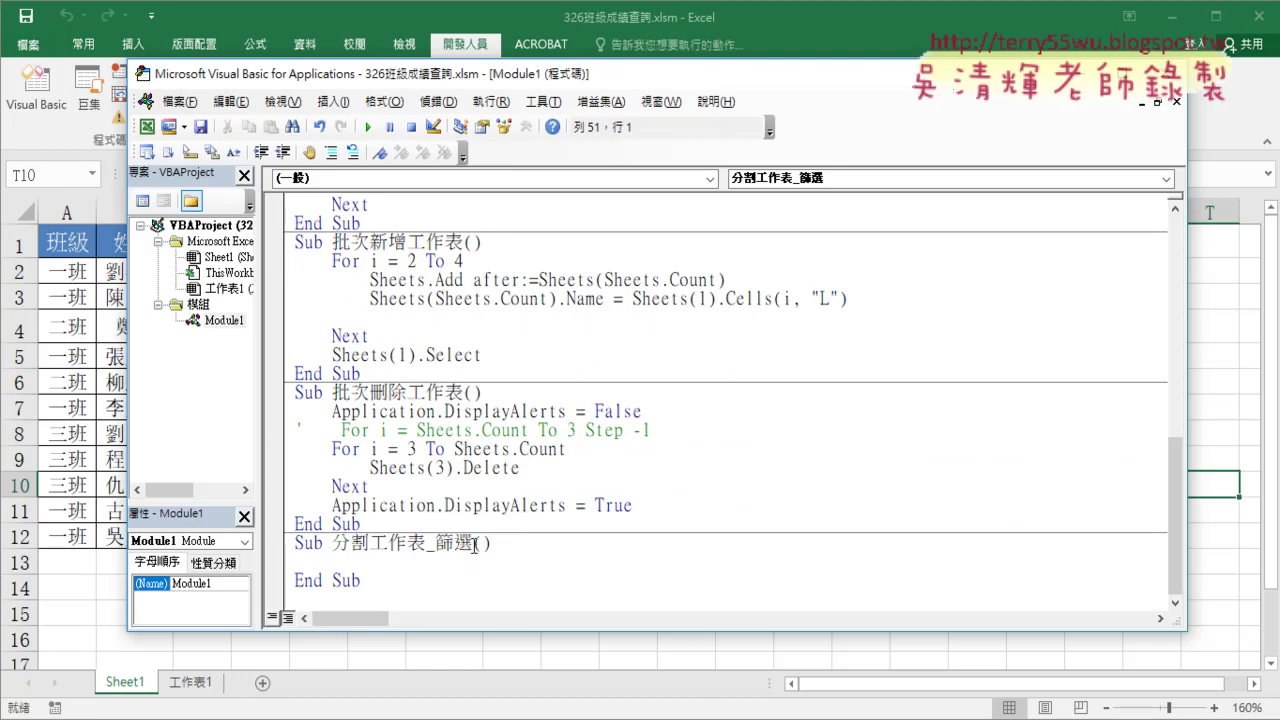
left_click_drag(473, 543, 503, 582)
key("Delete")
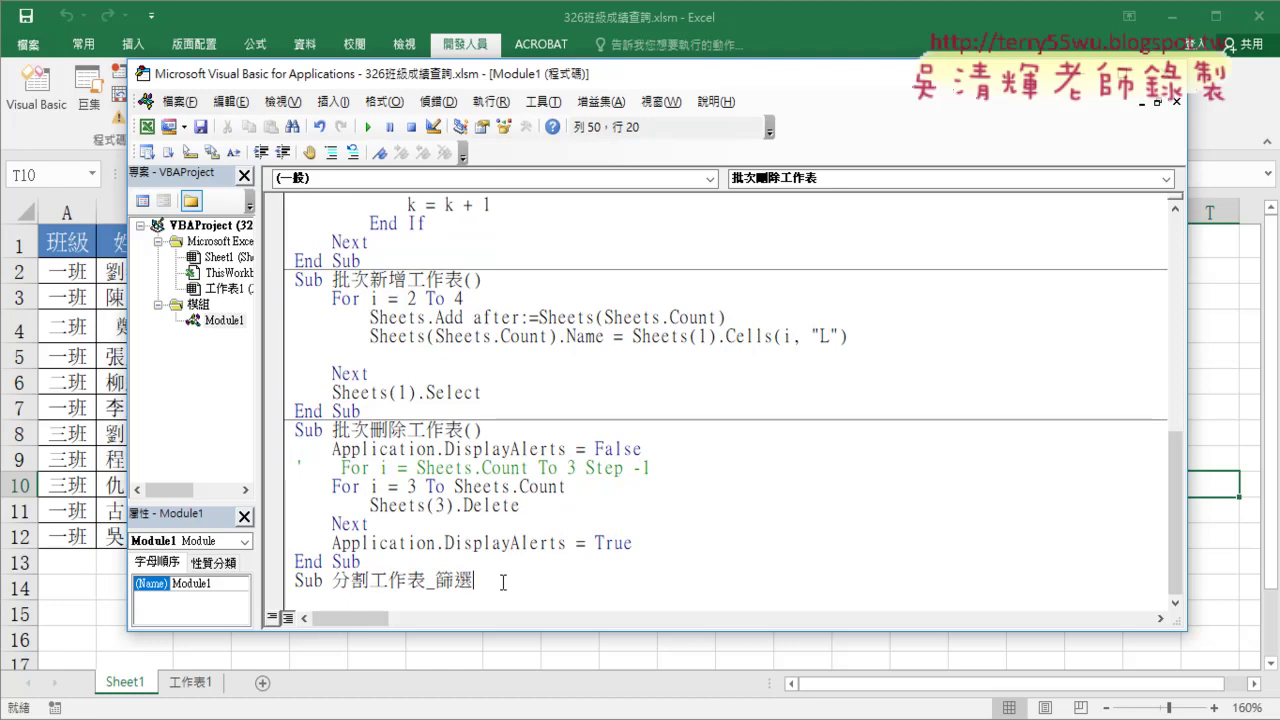
key("Return")
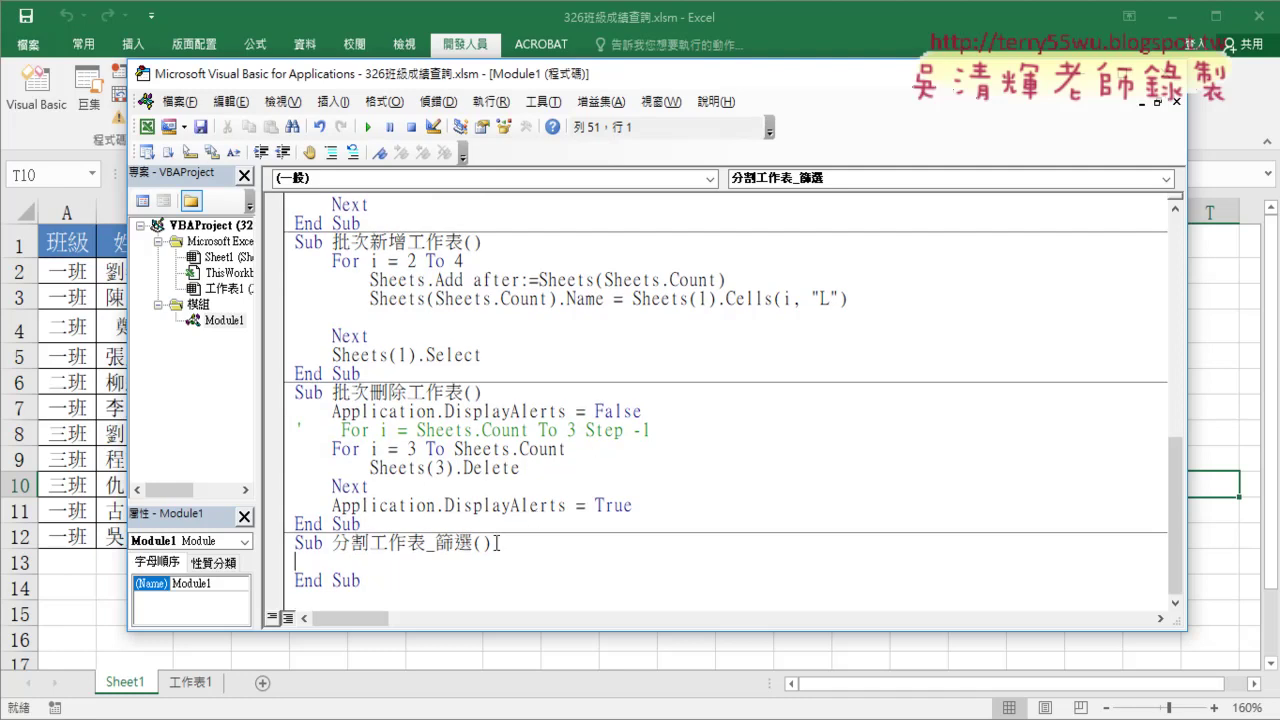
double_click(345, 580)
left_click_drag(335, 580, 296, 580)
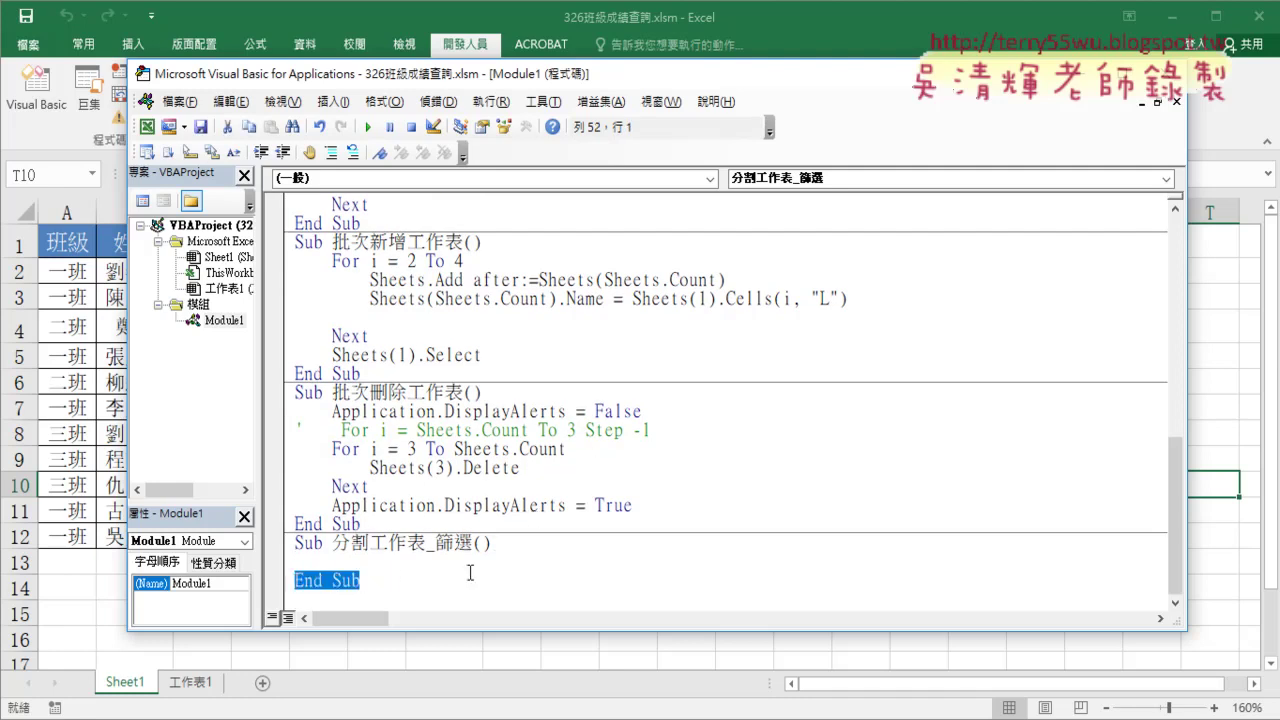
Copy the For i = 2 To 4 through Sheets(1).Select loop from 批次新增工作表.
left_click_drag(474, 543, 494, 580)
left_click(430, 562)
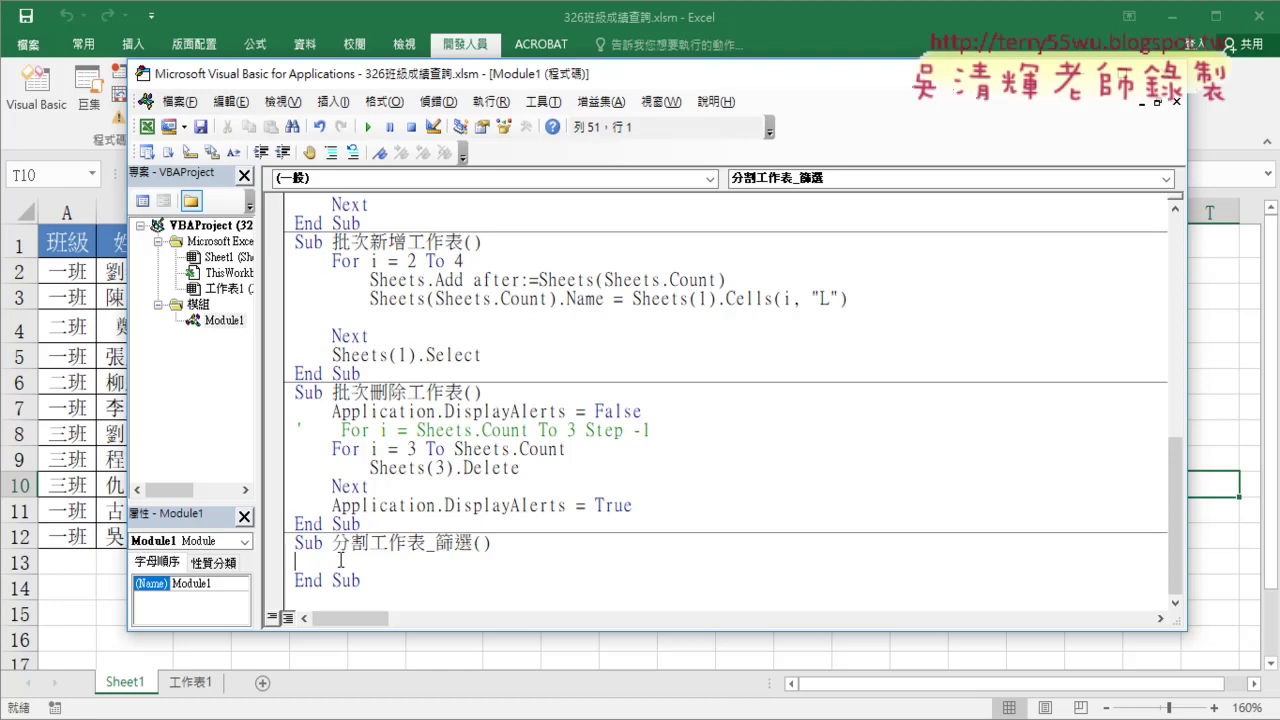
mouse_move(502, 356)
left_mouse_down()
mouse_move(307, 299)
mouse_move(284, 262)
left_mouse_up()
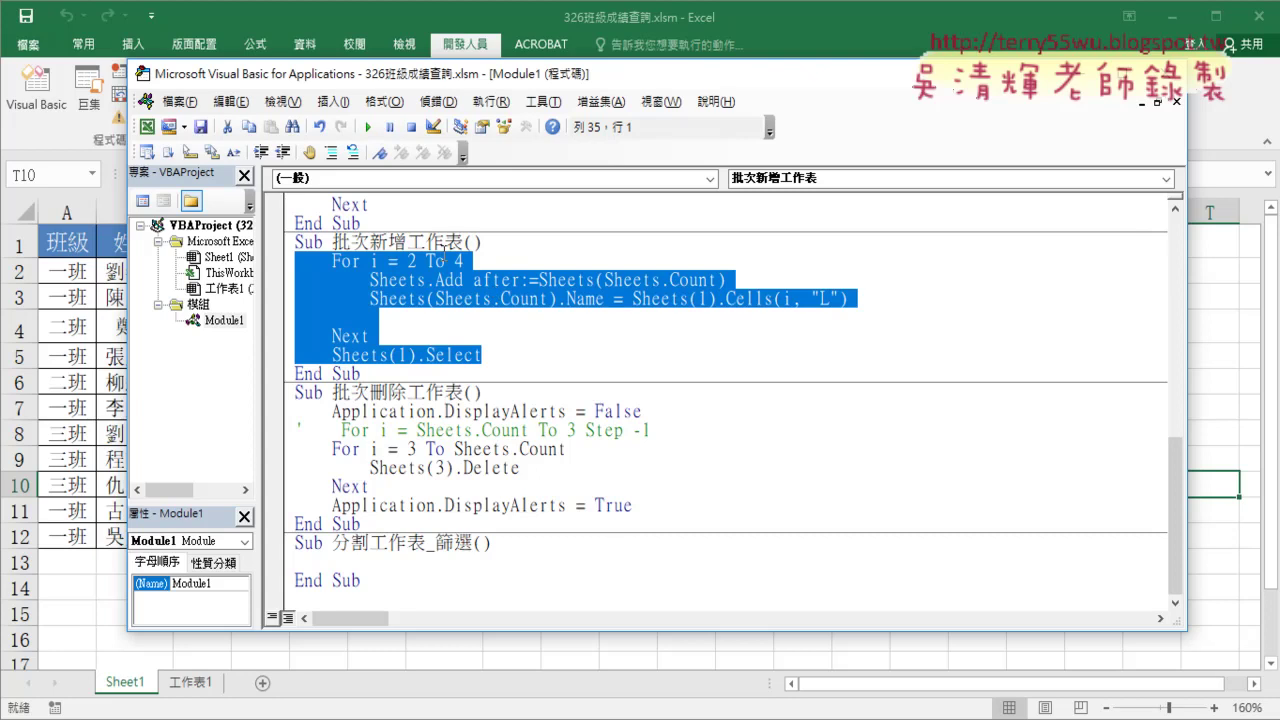
left_click_drag(332, 242, 465, 242)
left_click_drag(484, 355, 290, 262)
key("ctrl+c")
left_click_drag(588, 75, 702, 22)
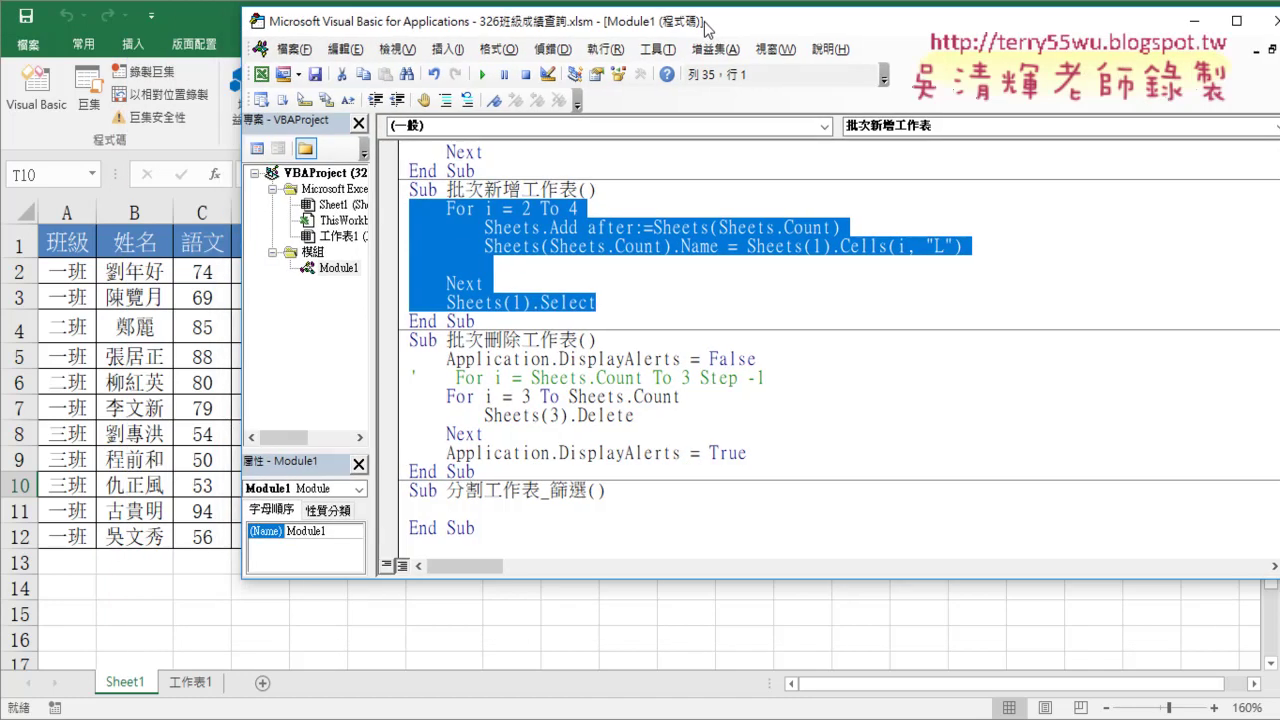
right_click(567, 223)
key("Escape")
Paste the loop into 分割工作表_篩選 and run the macro.
left_click(422, 509)
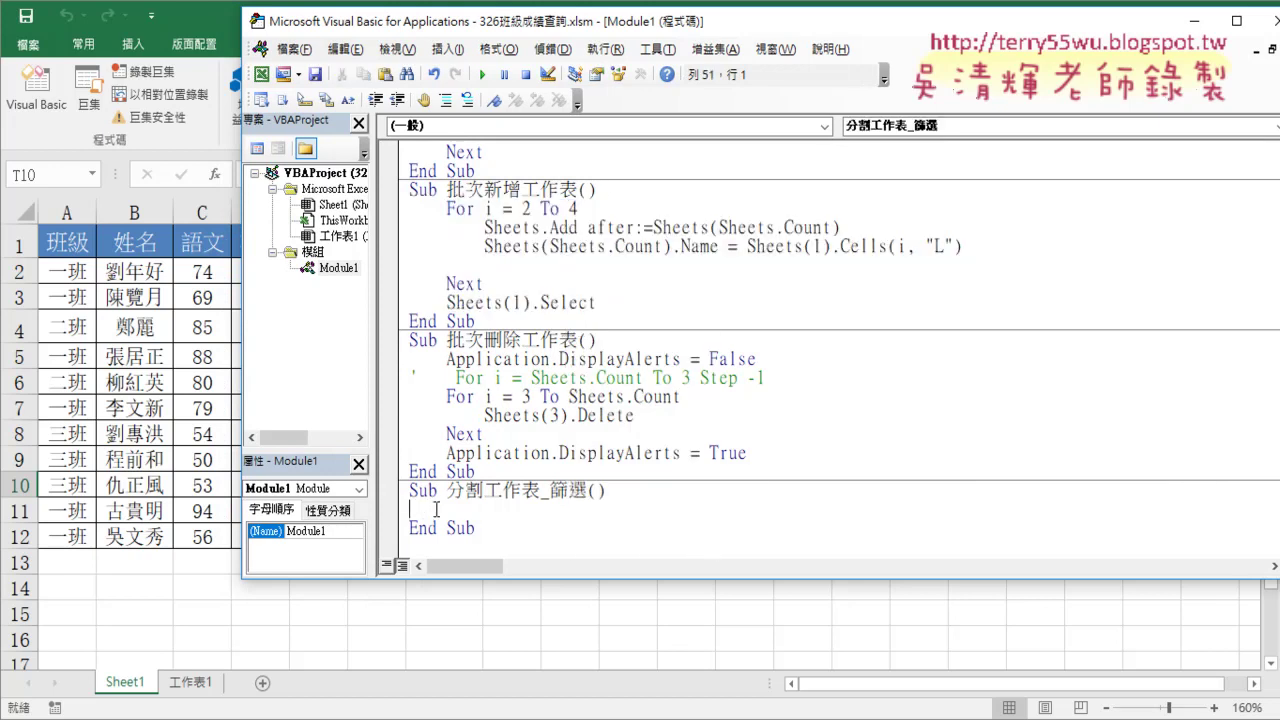
key("ctrl+v")
scroll(614, 496, "down", 1)
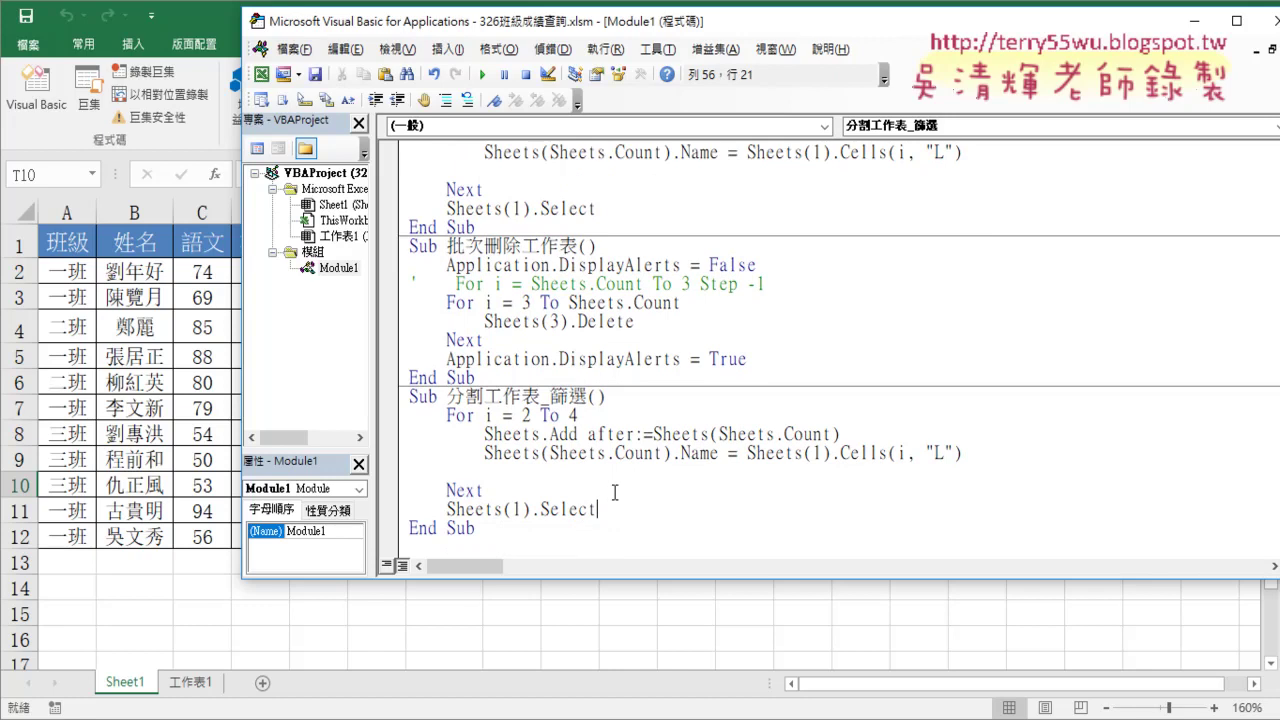
left_click(657, 453)
left_click(484, 76)
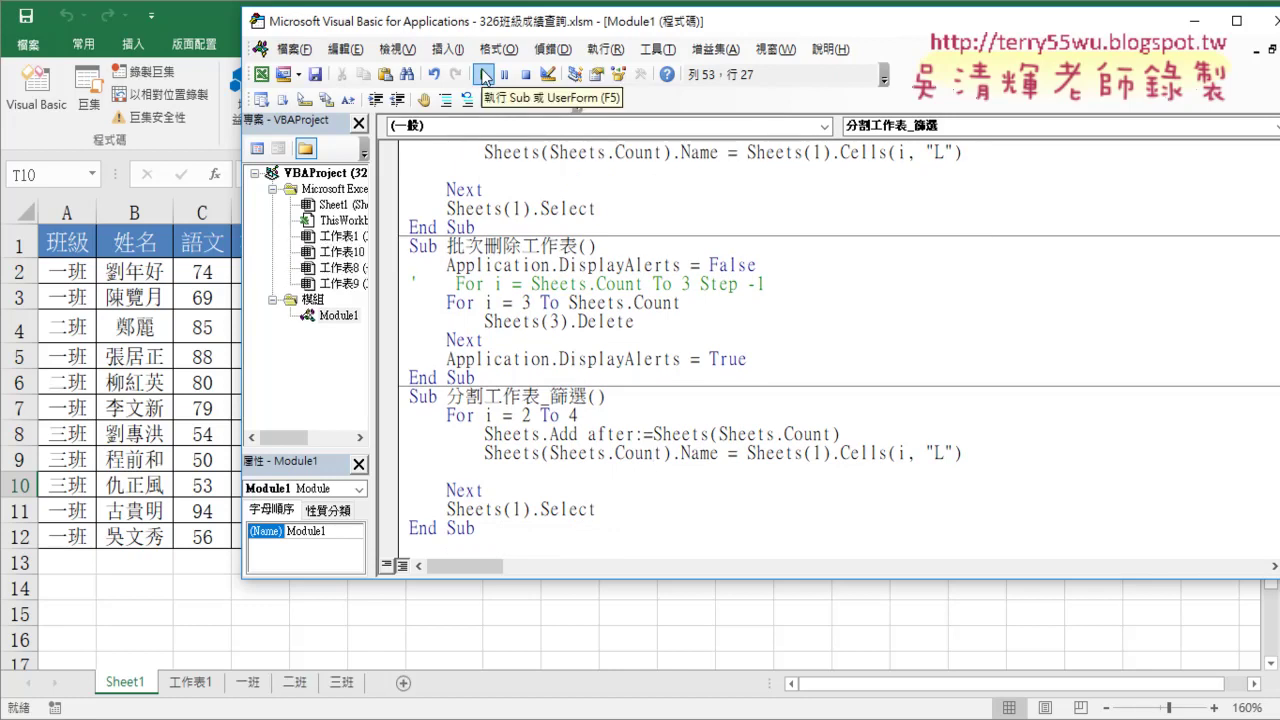
Check the new empty 一班, 二班 and 三班 sheets, then return to Sheet1.
left_click(250, 688)
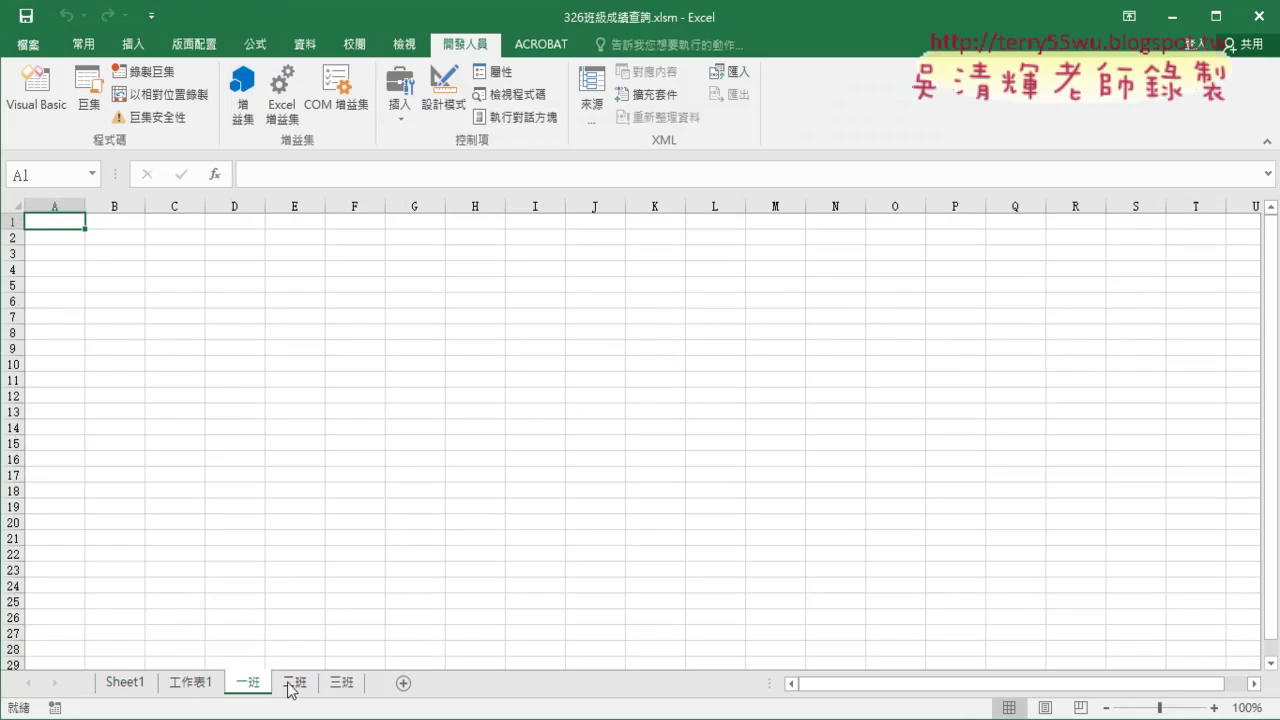
left_click(290, 686)
left_click(351, 686)
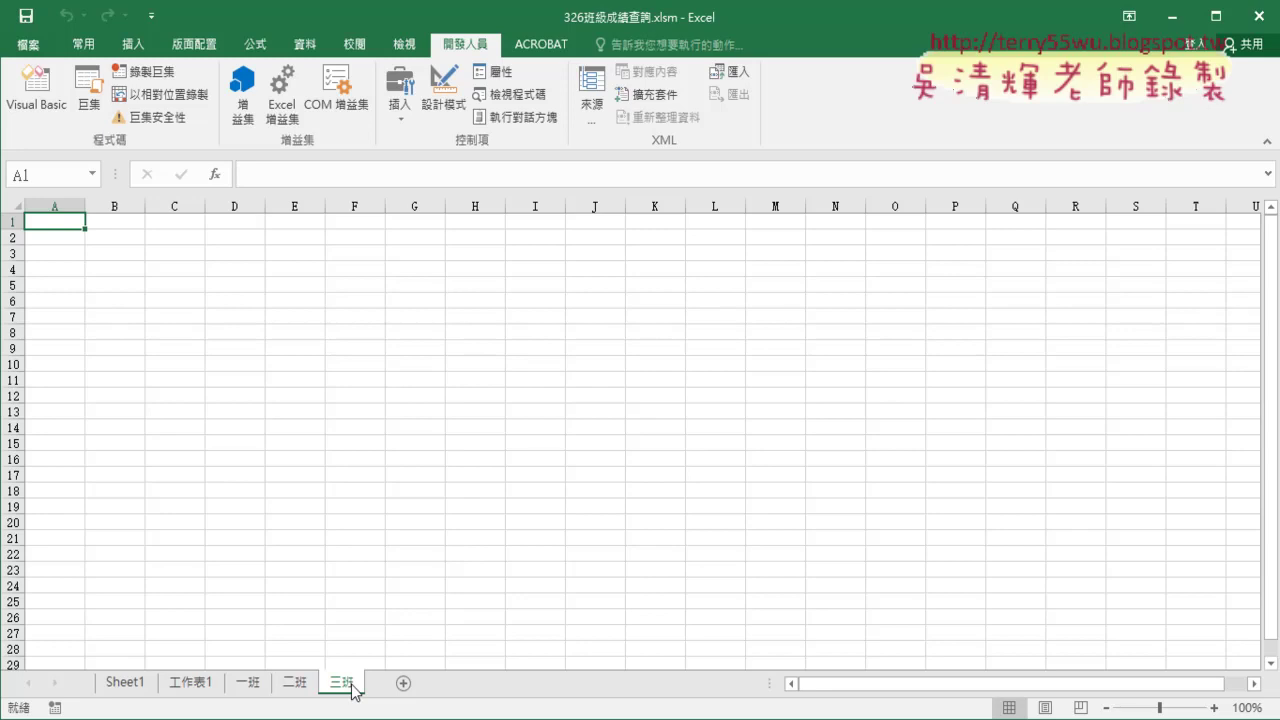
left_click(126, 684)
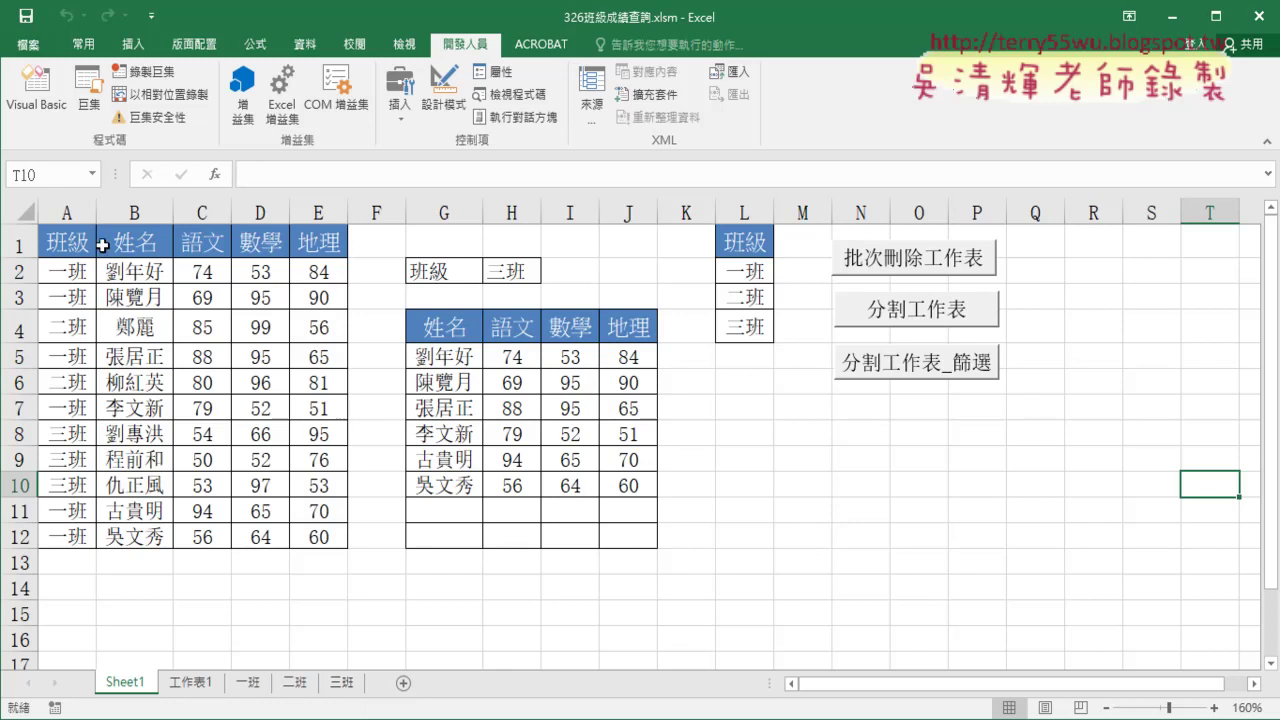
Select class column A, then reopen the Visual Basic editor on Module1.
left_click(70, 212)
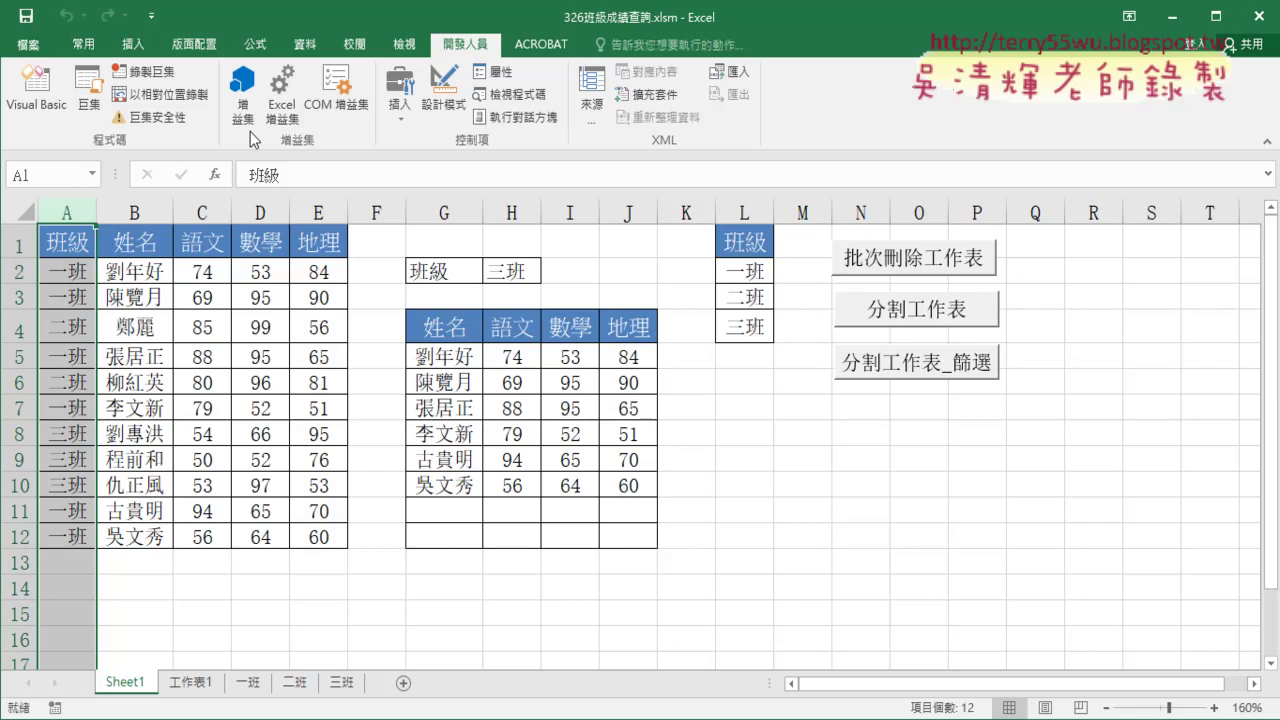
left_click(48, 109)
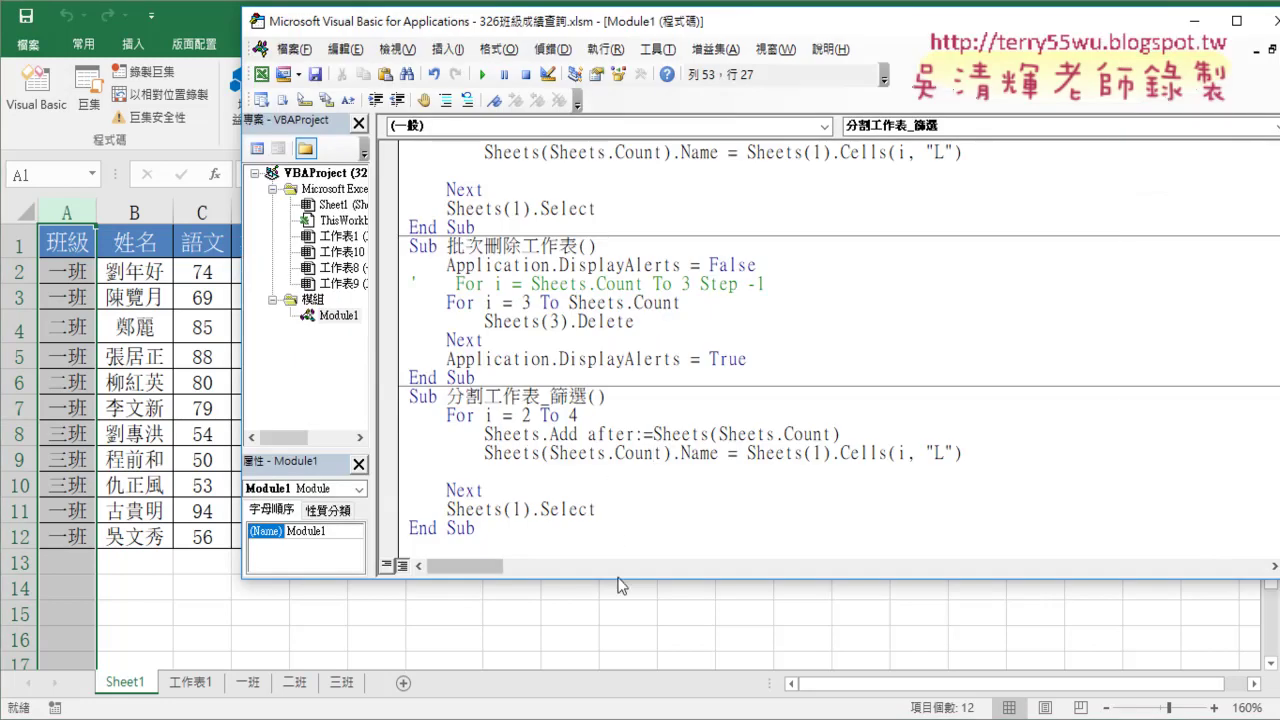
Enlarge the editor and scroll to the 分割工作表_篩選 procedure.
left_click_drag(617, 579, 617, 629)
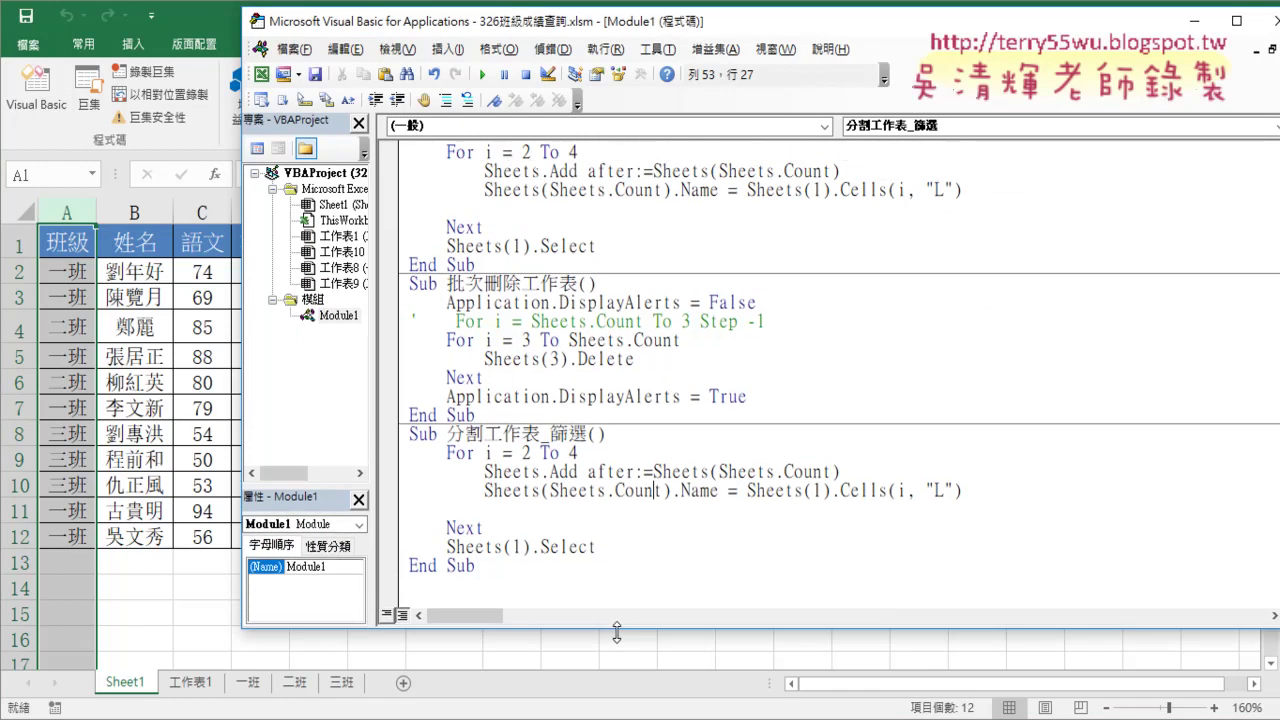
left_click(560, 580)
scroll(560, 580, "down", 2)
key("Down")
key("Down")
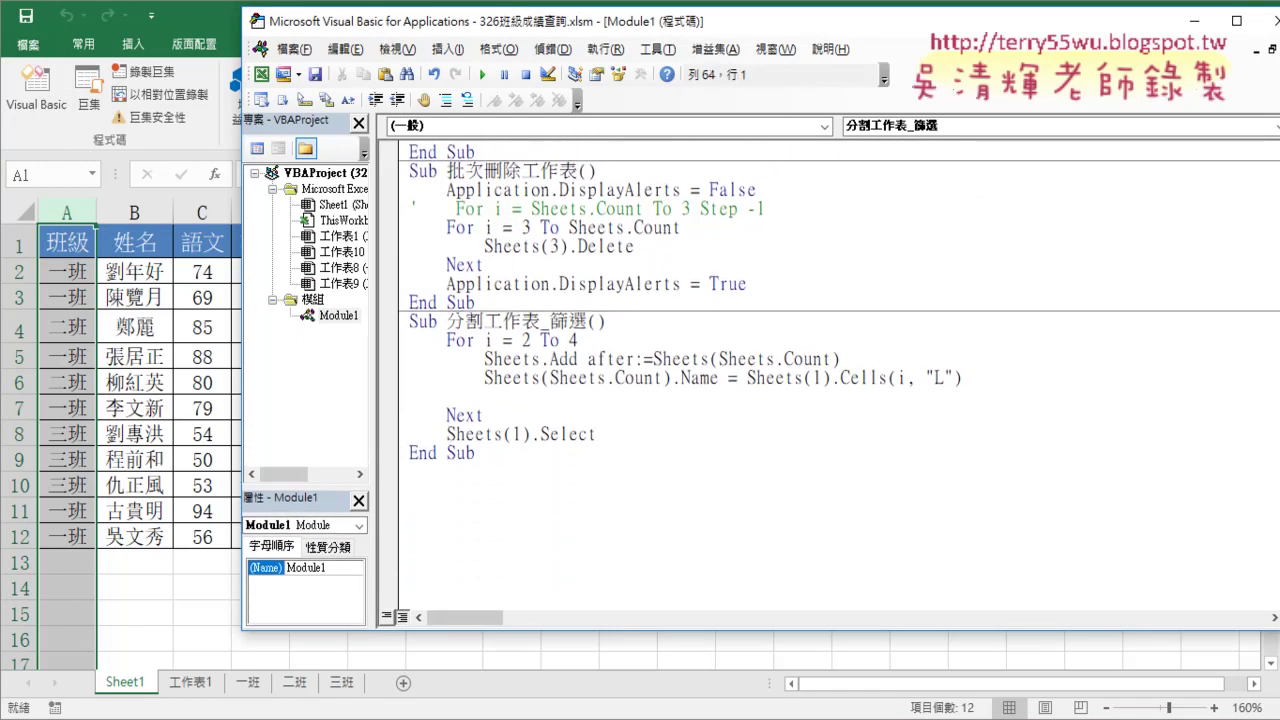
key("Down")
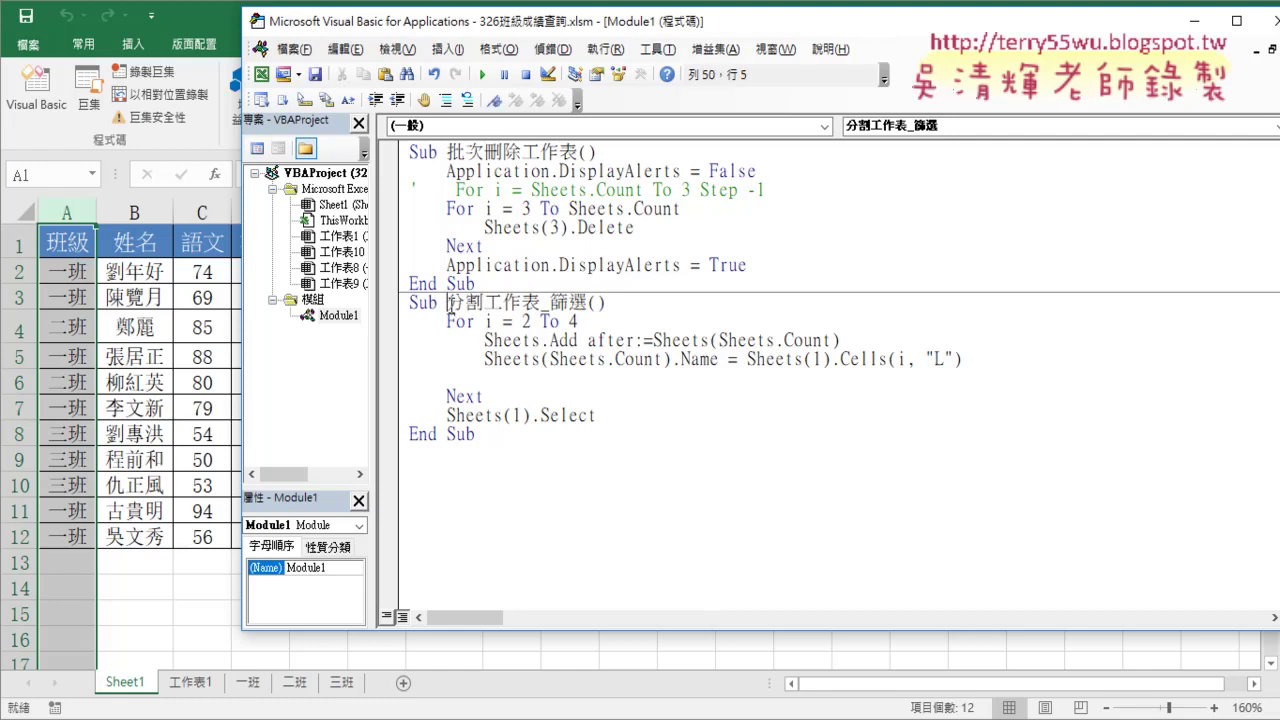
left_click_drag(446, 302, 590, 304)
scroll(590, 304, "up", 1)
scroll(590, 304, "up", 2)
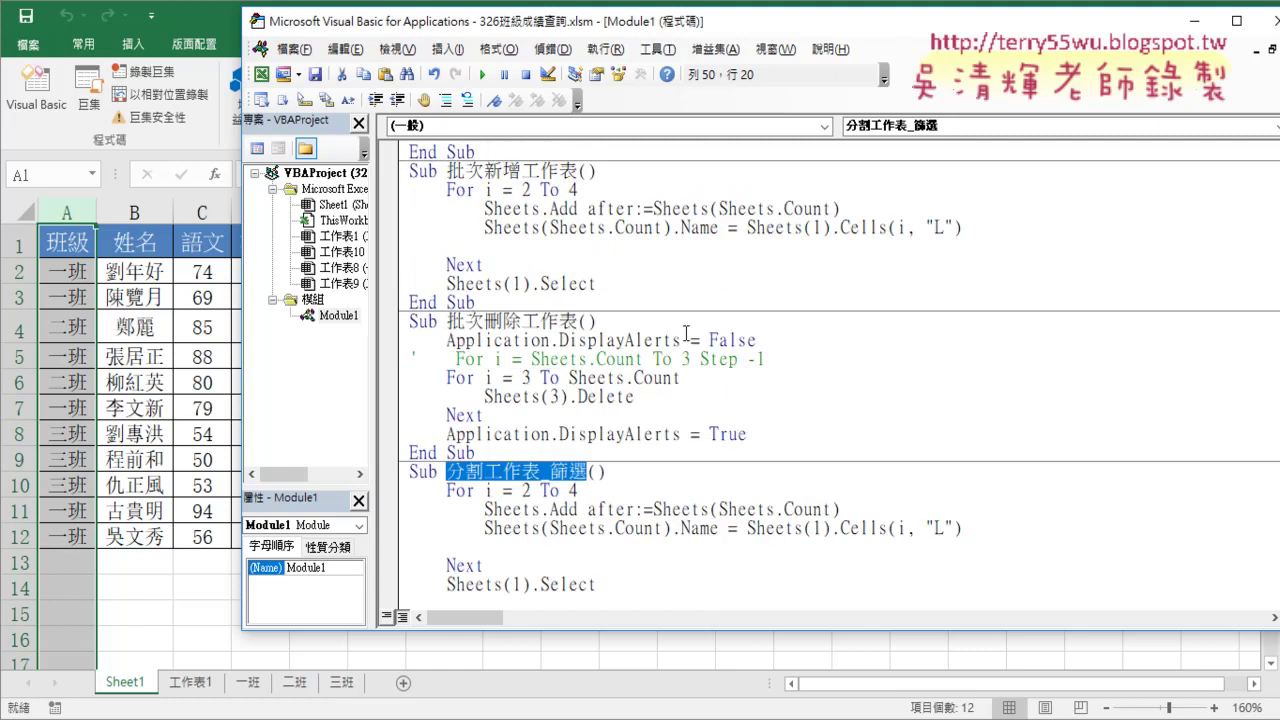
scroll(546, 325, "down", 3)
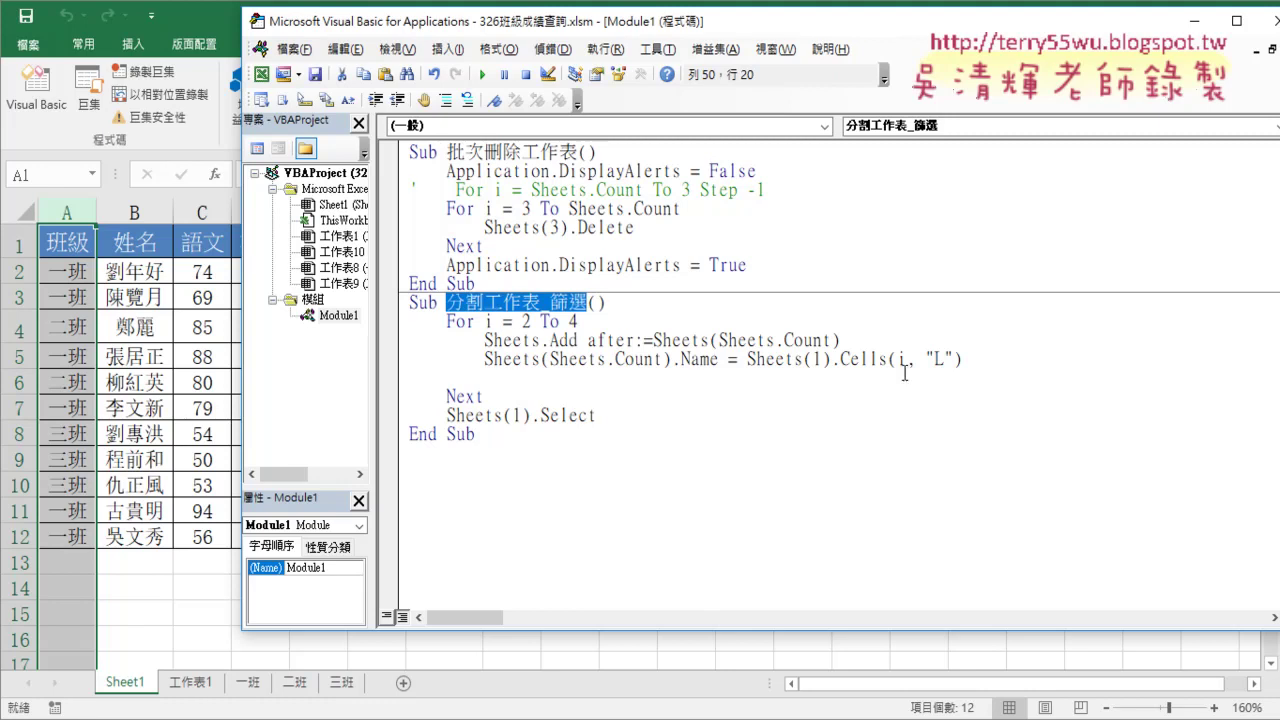
Highlight Cells(i, "L") as the sheet-name source, then select column L on the worksheet.
left_click_drag(962, 359, 747, 362)
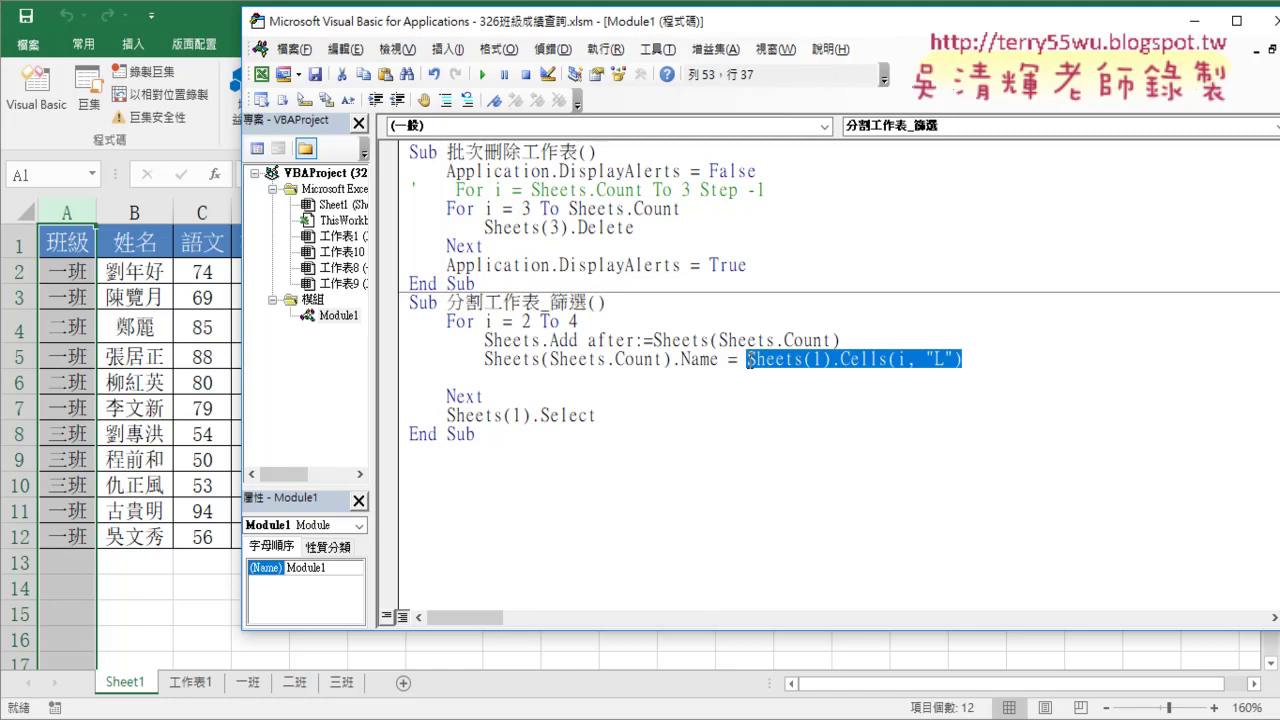
key("alt+F11")
left_click(743, 212)
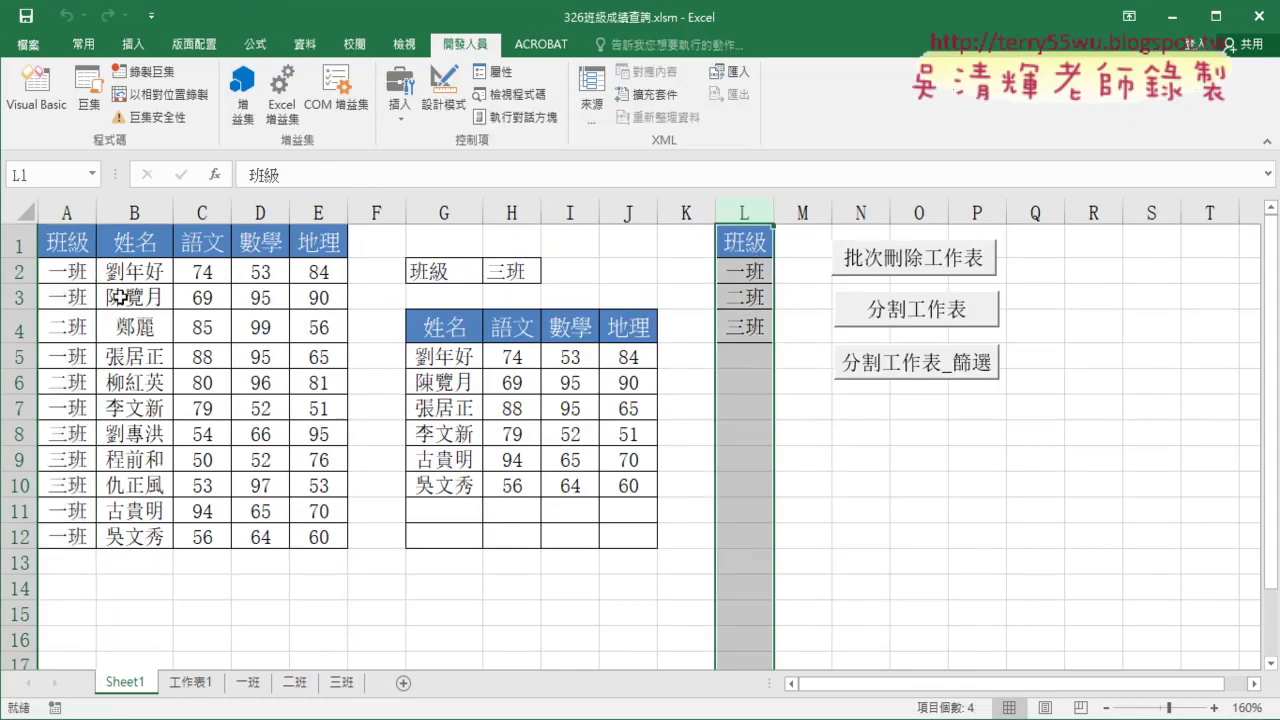
Clear column L and paste a copy of class column A into L1.
key("Delete")
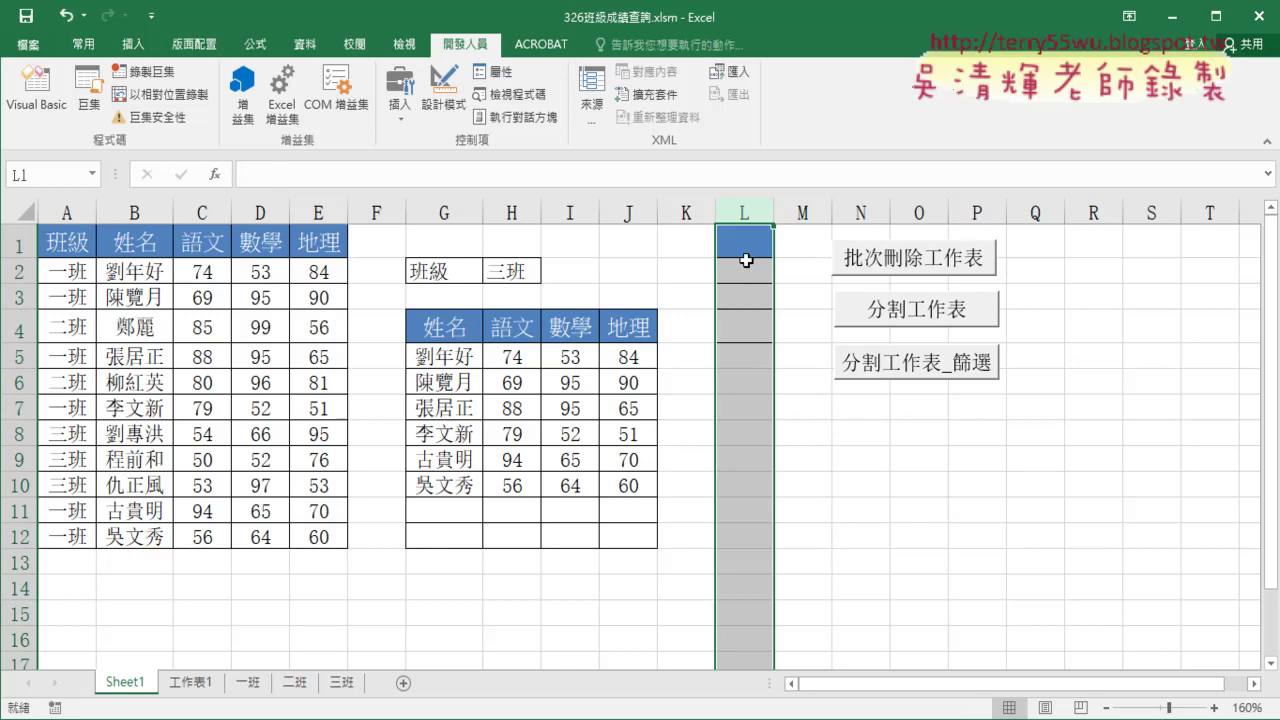
left_click(73, 210)
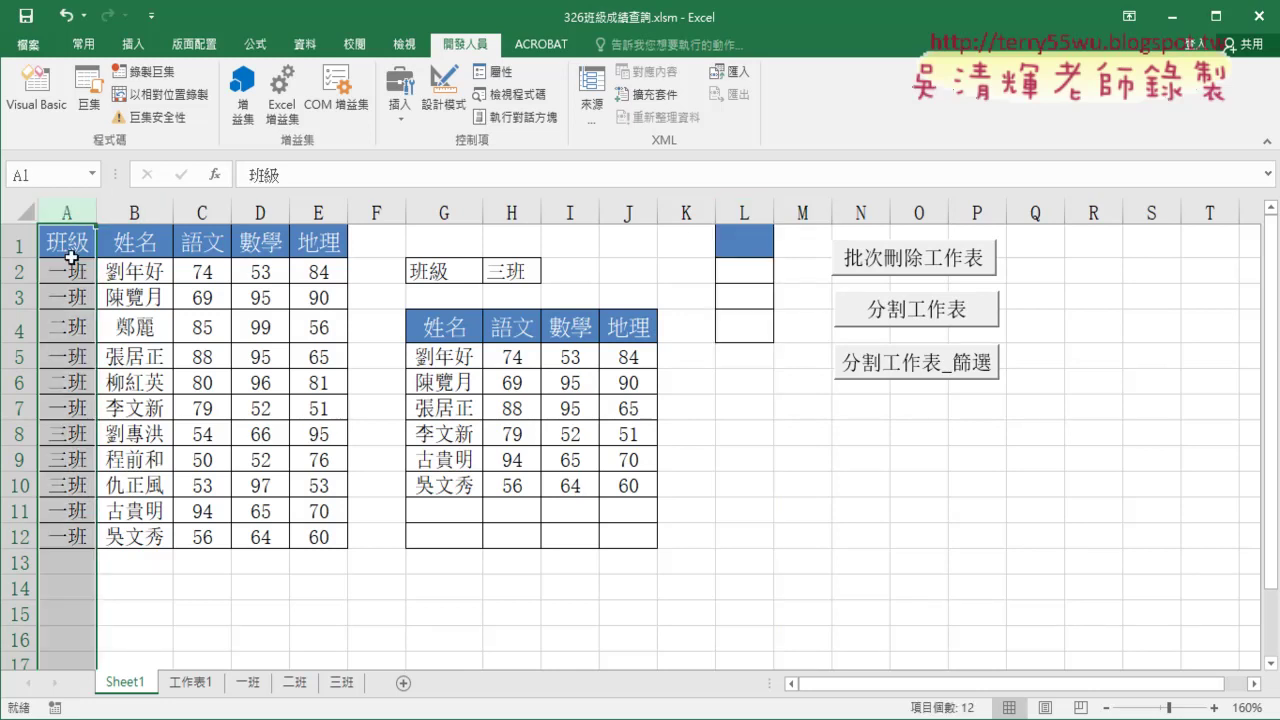
right_click(72, 256)
left_click(105, 290)
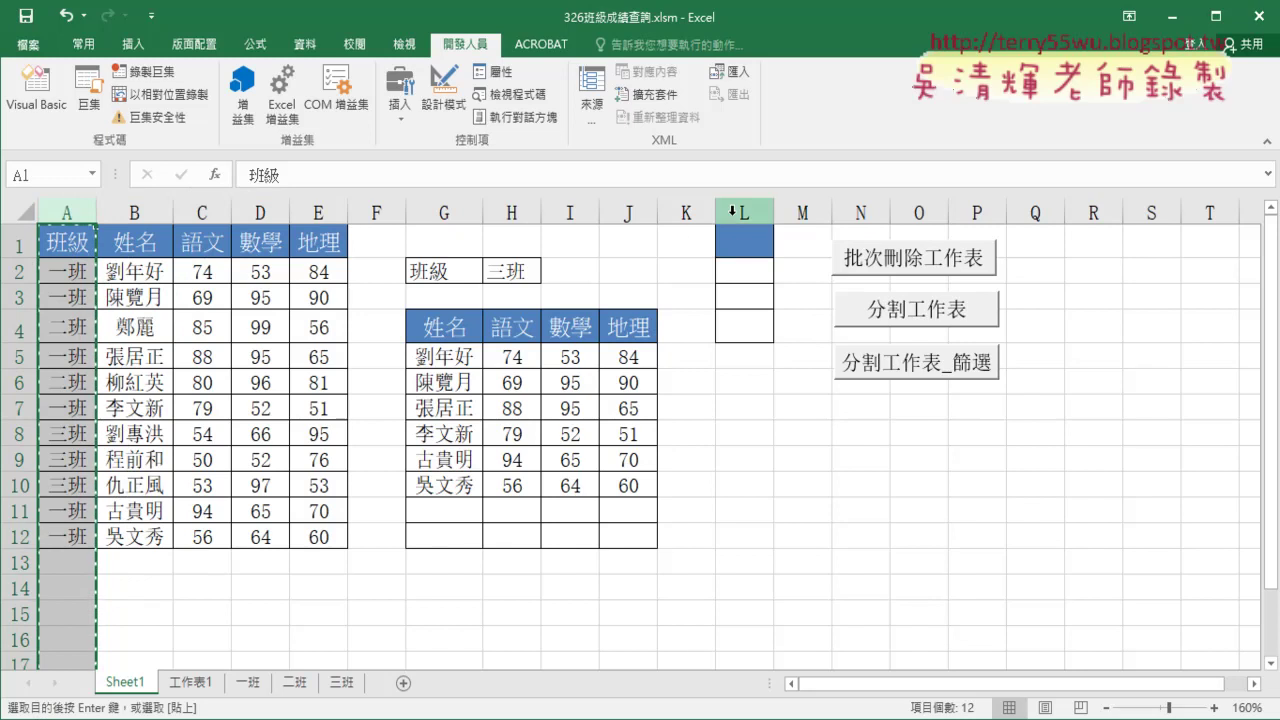
left_click(742, 244)
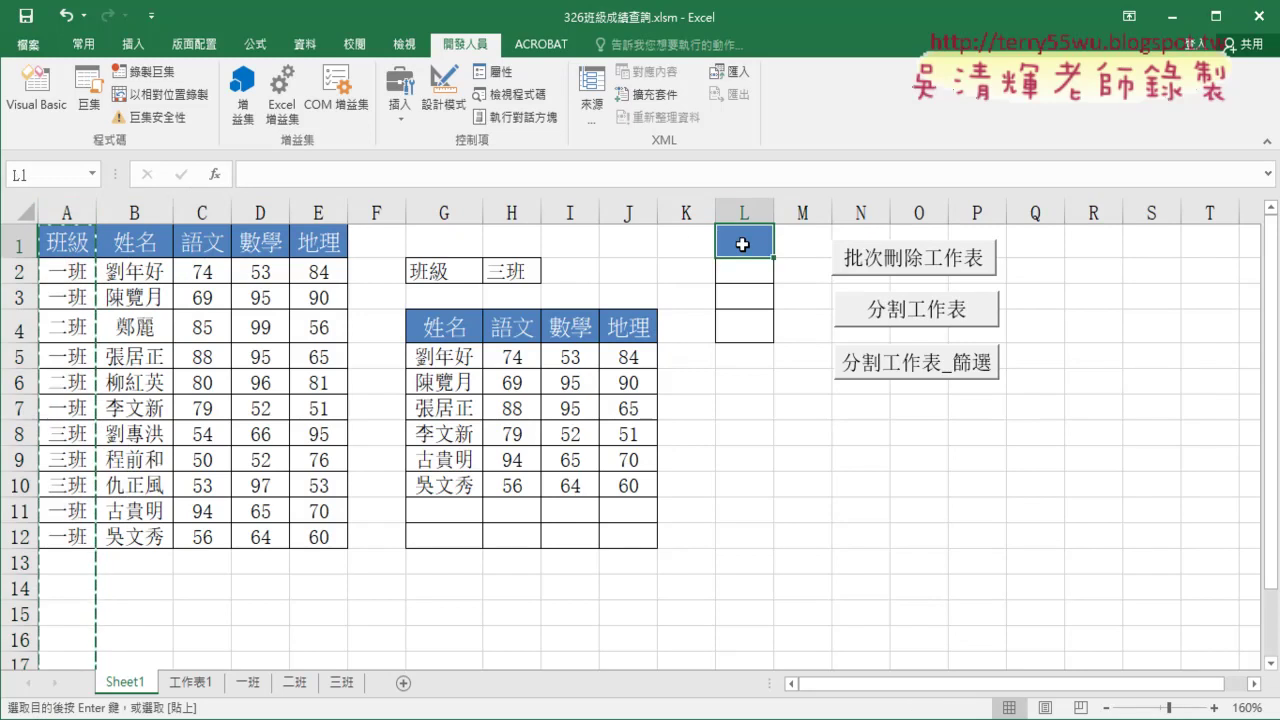
key("ctrl+v")
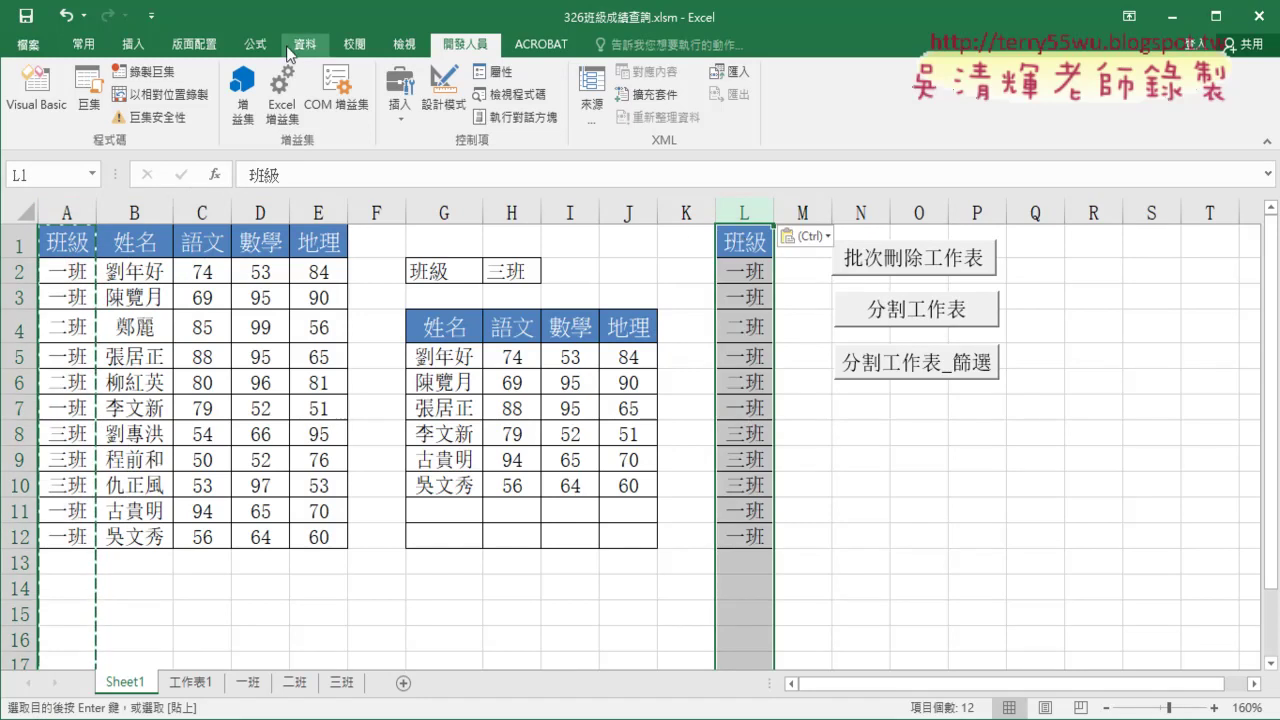
Remove duplicates from column L, leaving 班級, 一班, 二班, 三班.
left_click(305, 47)
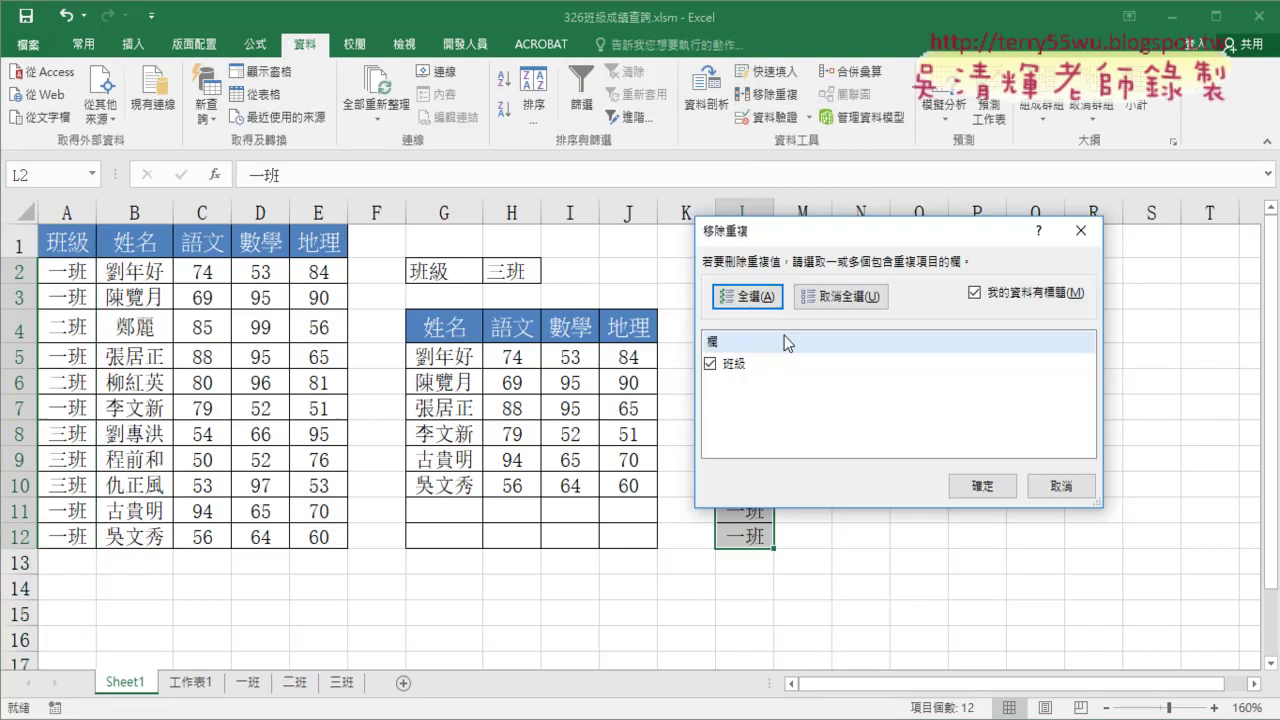
left_click(986, 486)
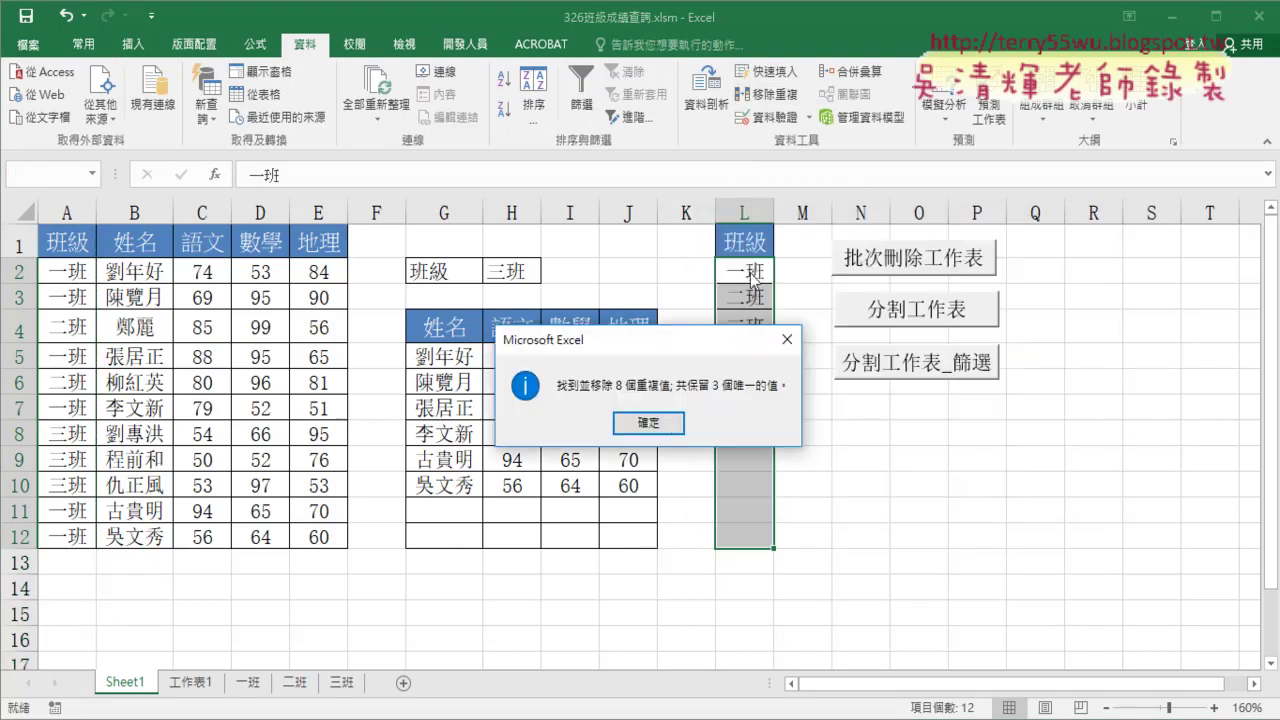
left_click(648, 422)
left_click(752, 211)
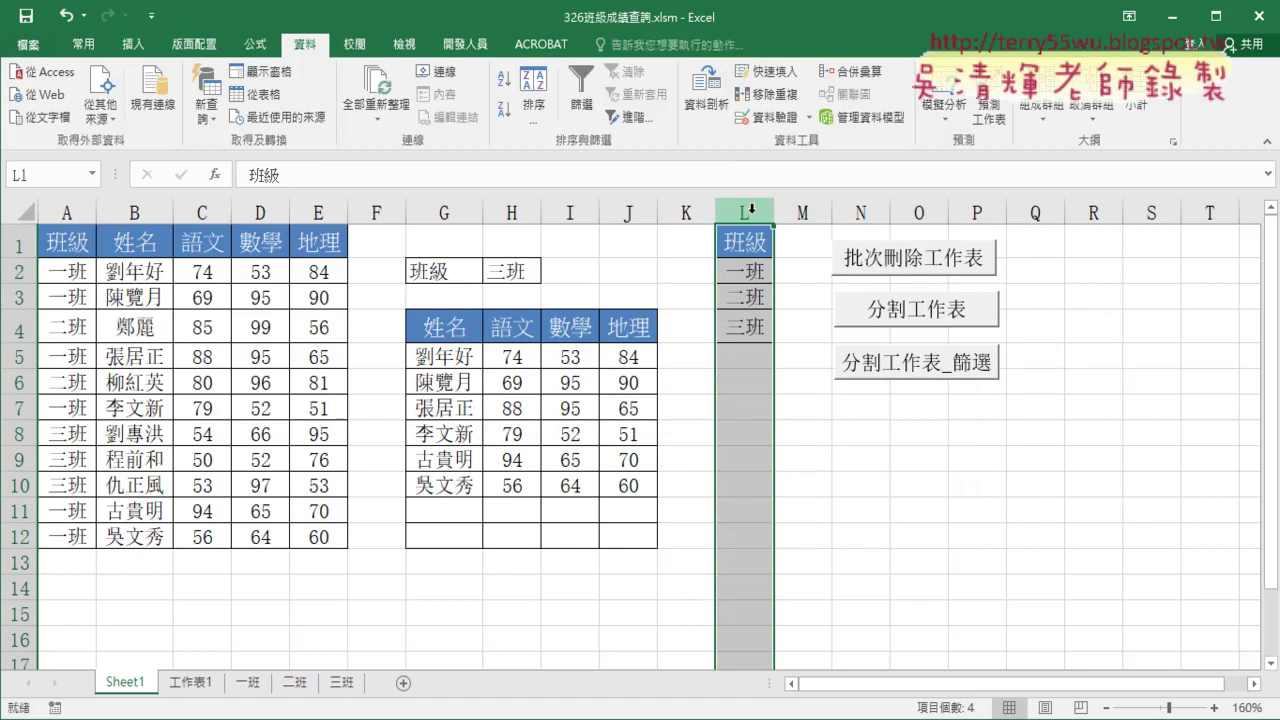
left_click_drag(745, 246, 745, 330)
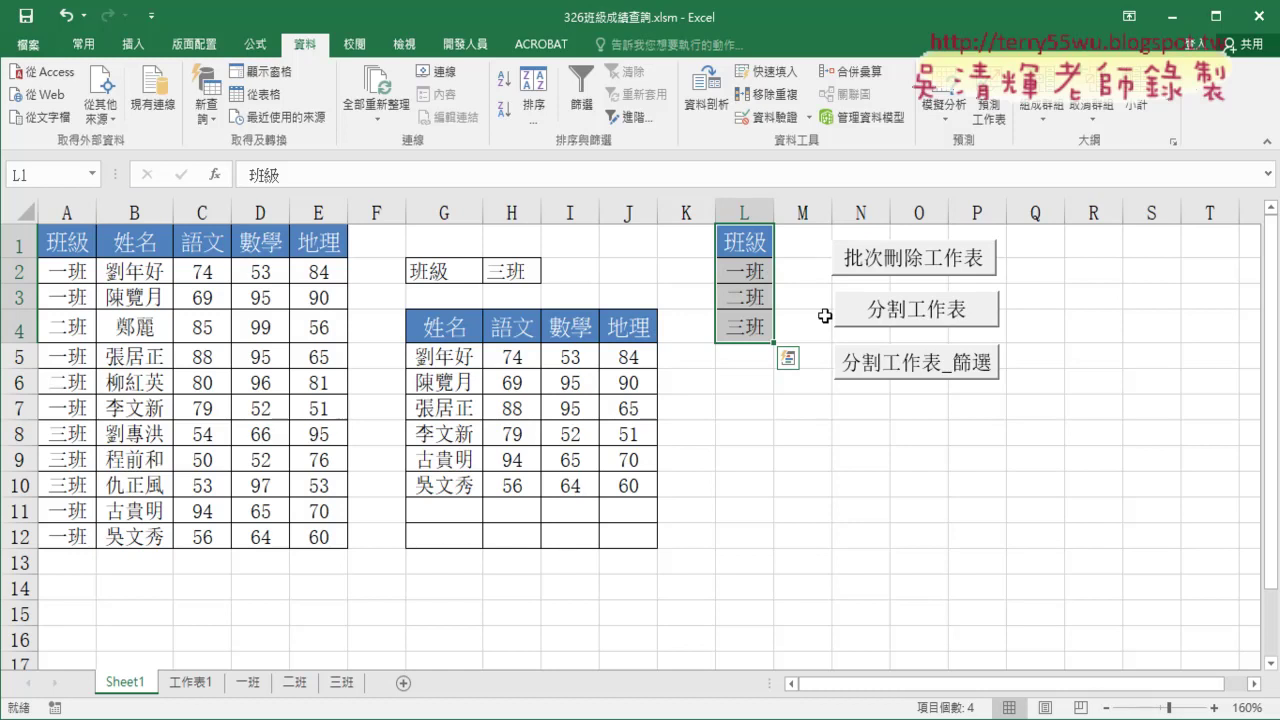
left_click(749, 271)
left_click(751, 294)
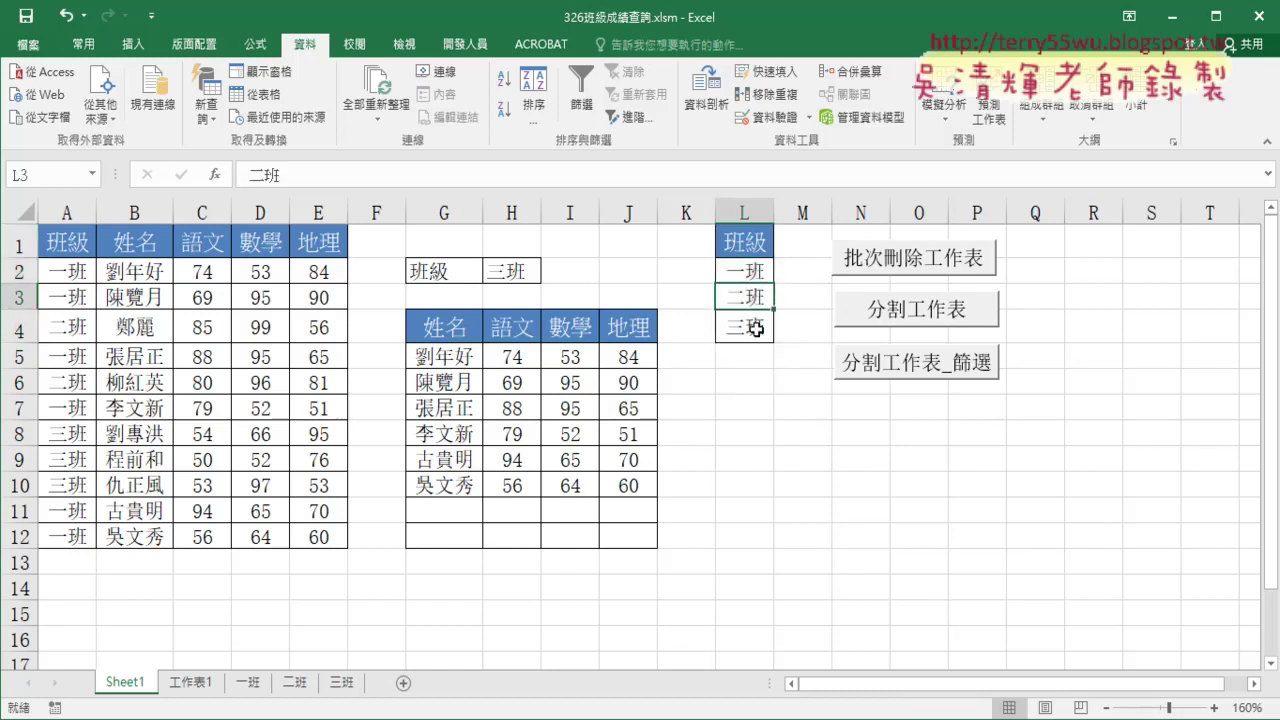
left_click(756, 326)
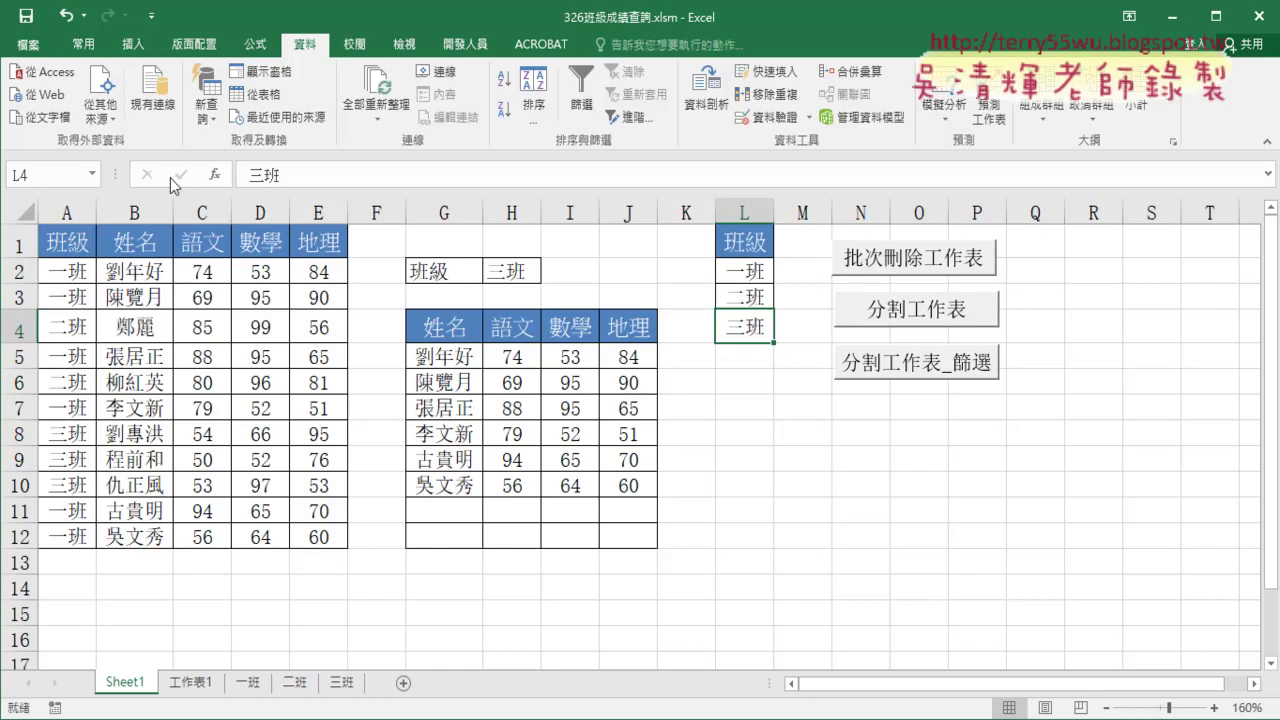
Reopen the Visual Basic editor and select the loop counter i in For i = 2 To 4.
left_click(465, 44)
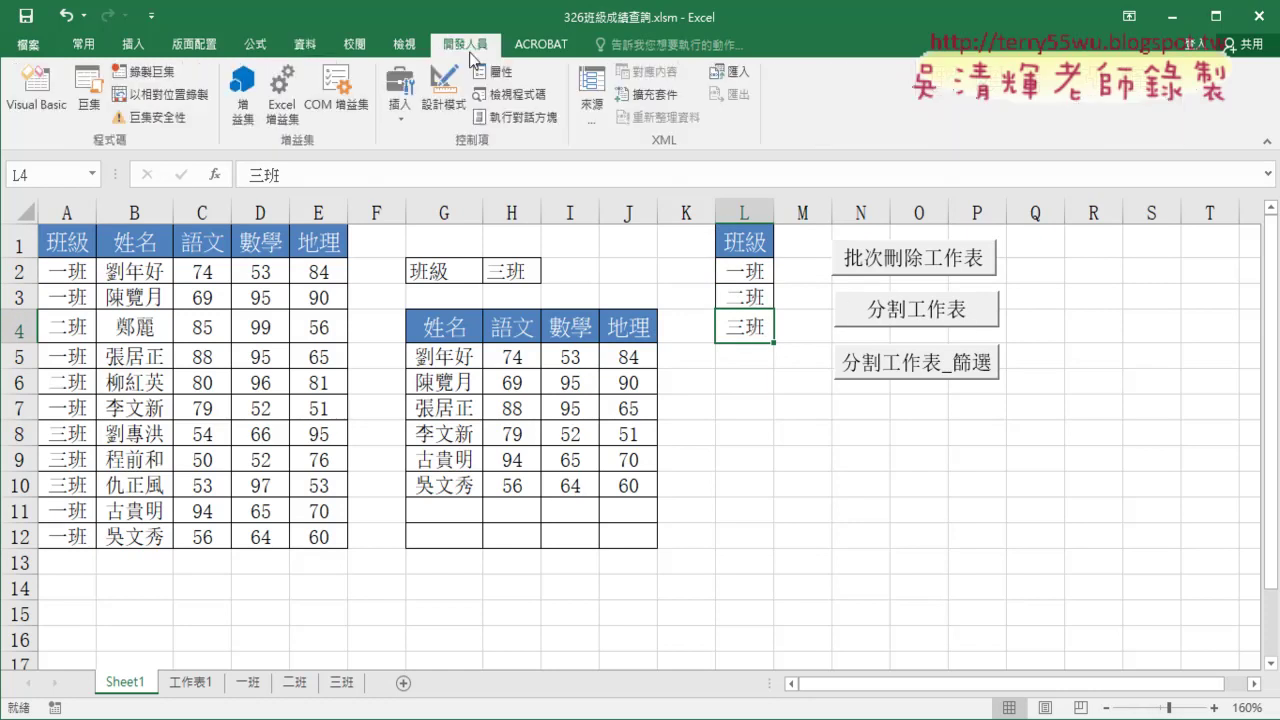
left_click(30, 92)
left_click(541, 321)
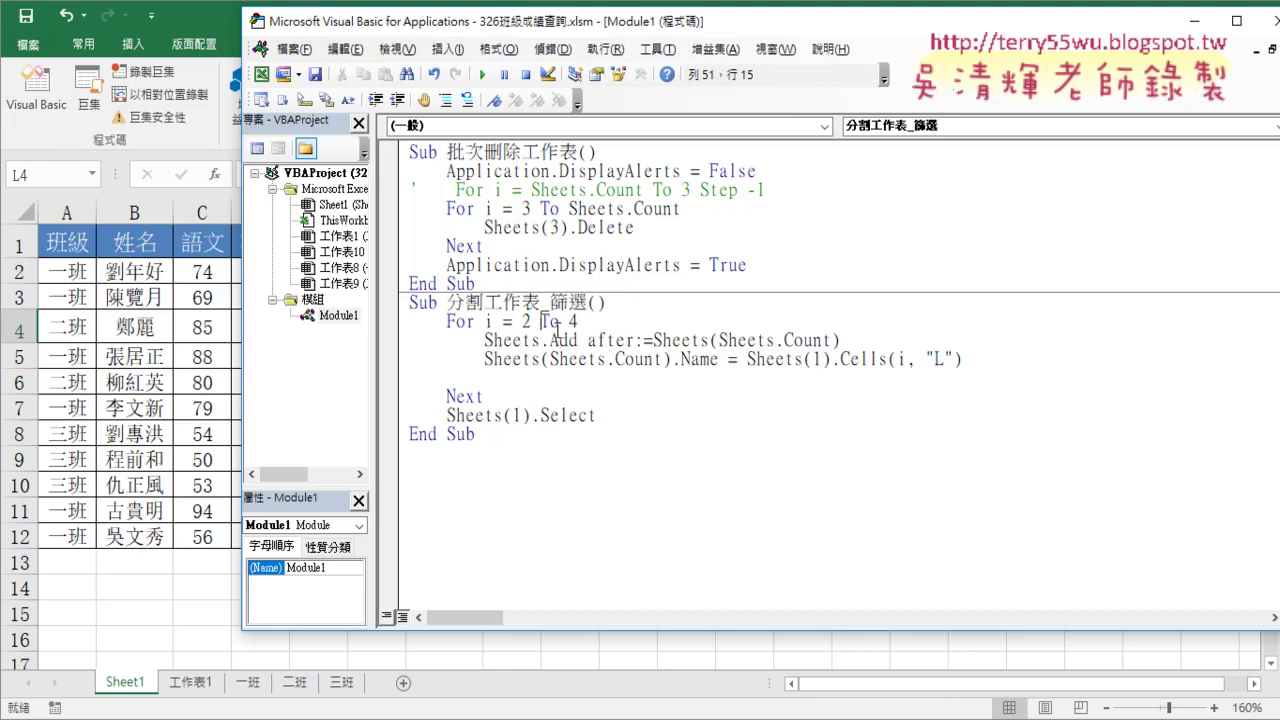
double_click(487, 321)
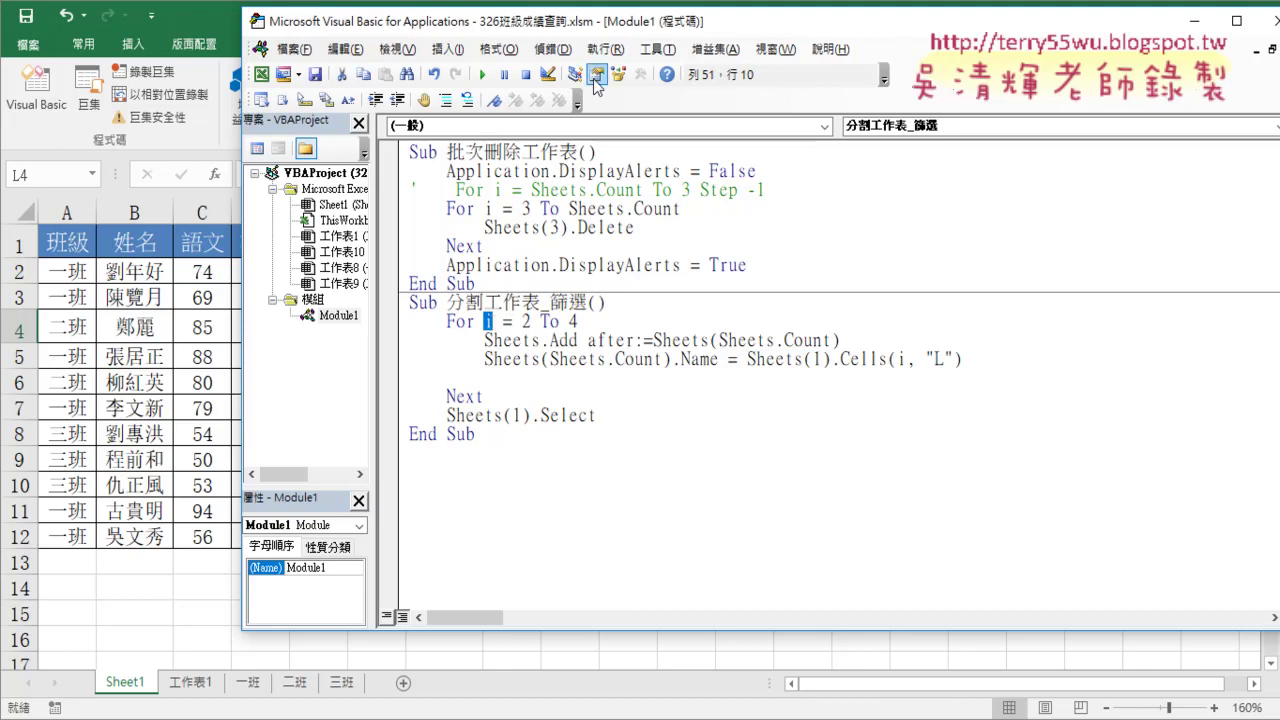
mouse_move(591, 28)
left_mouse_down()
mouse_move(796, 328)
mouse_move(751, 356)
left_mouse_up()
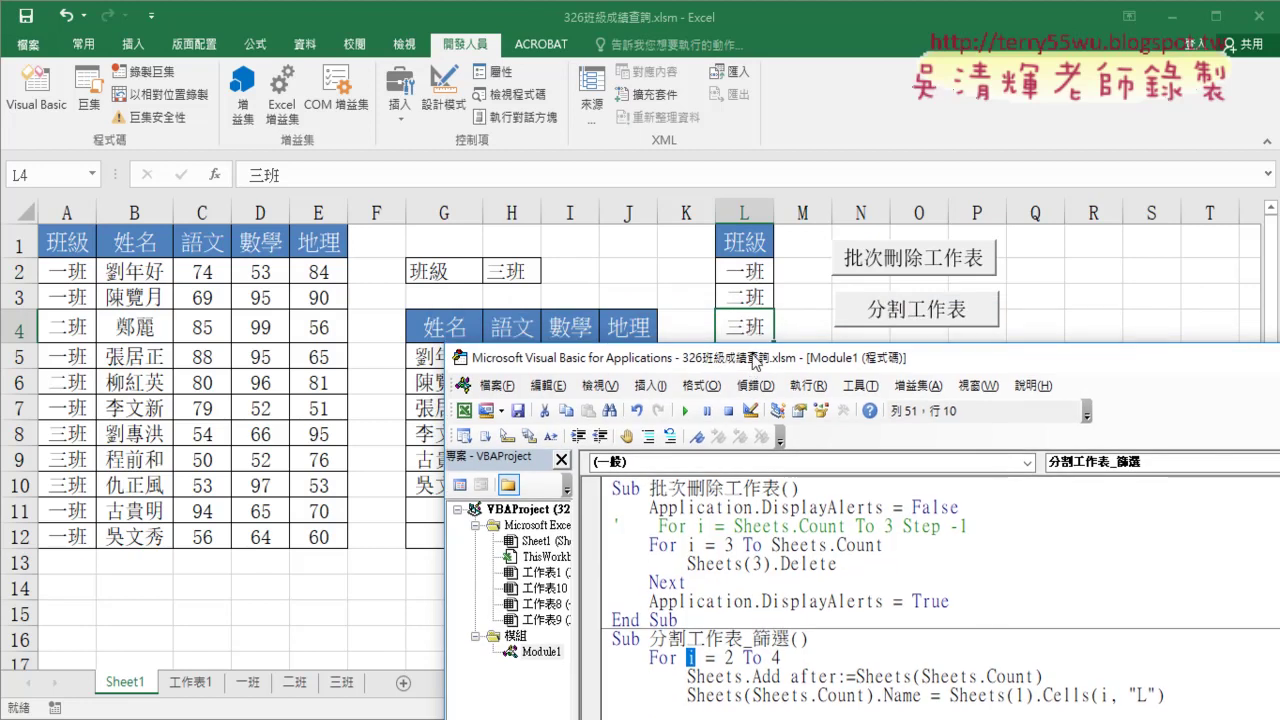
left_click_drag(754, 352, 755, 351)
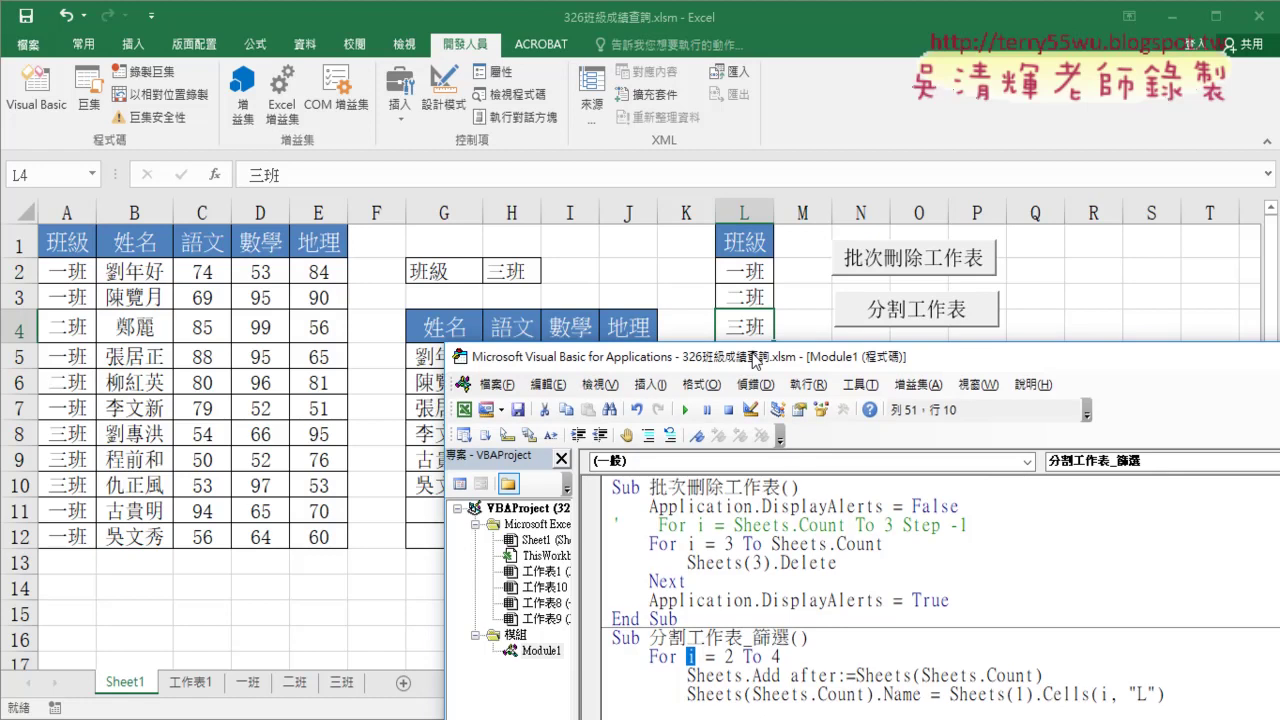
left_click_drag(754, 360, 704, 104)
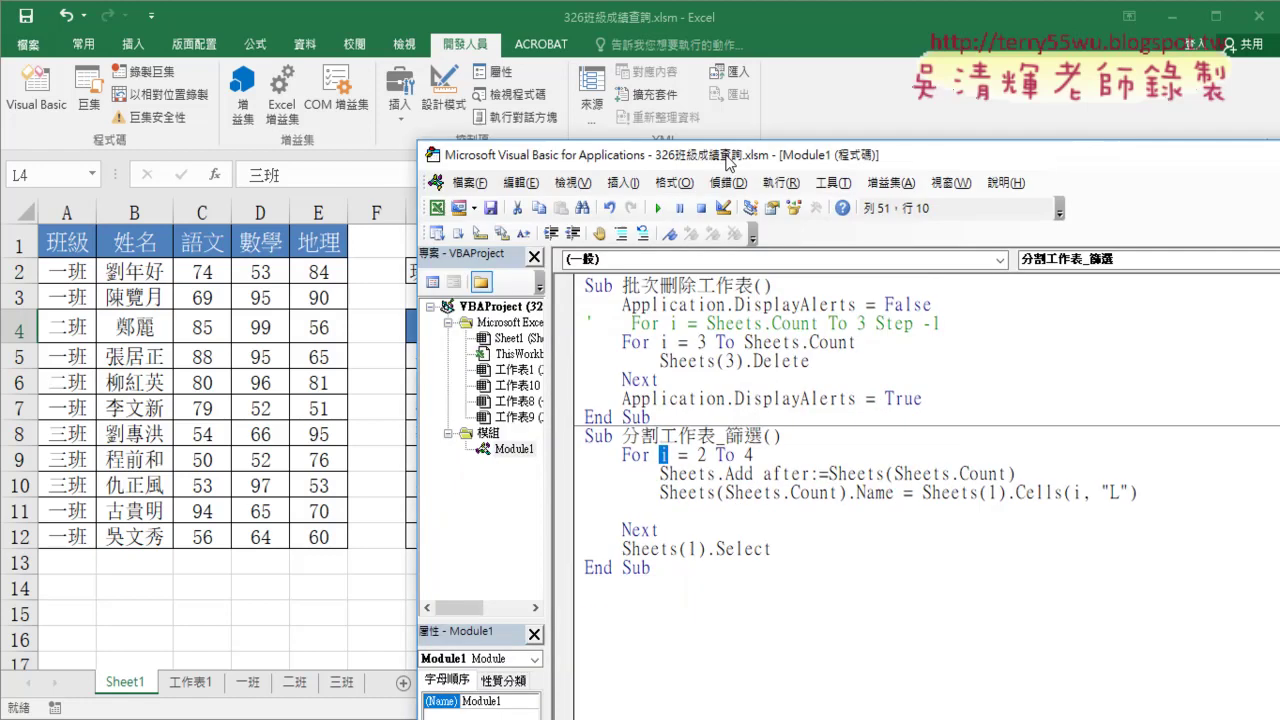
Replace the loop's end value 4 with range("L1") and start the .End property.
double_click(725, 400)
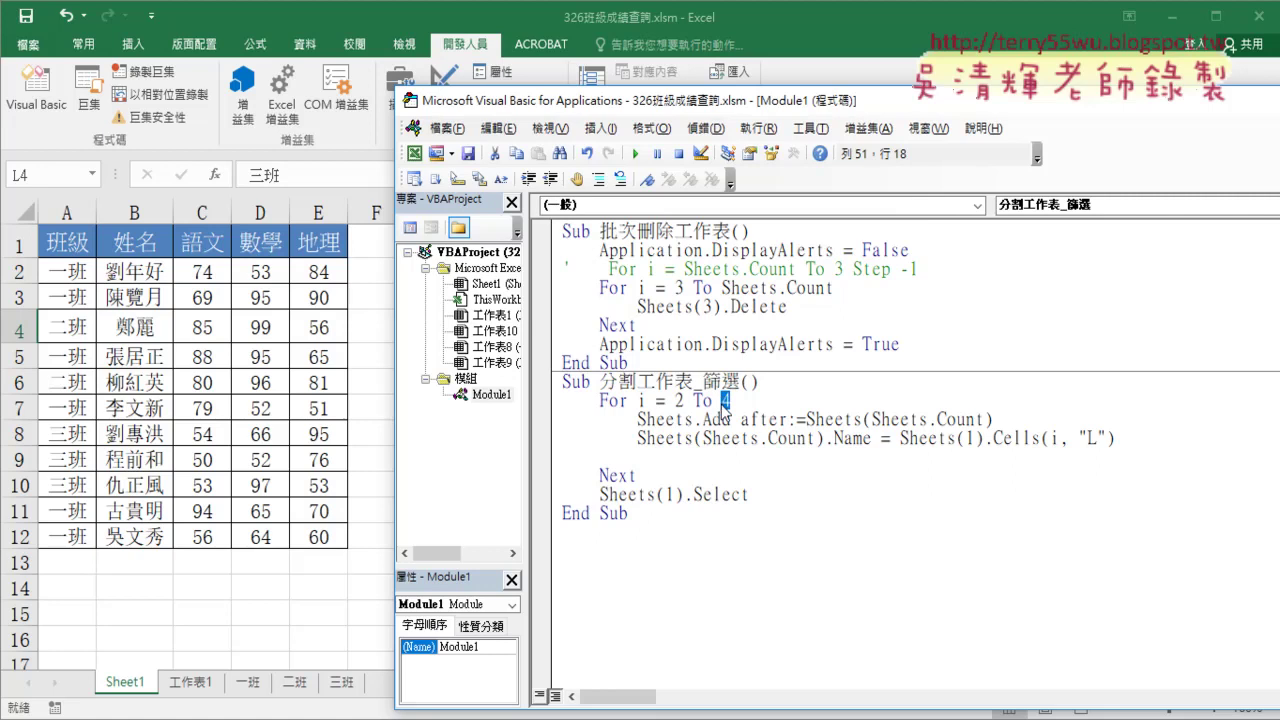
type("ㄜ")
key("BackSpace")
type("ran")
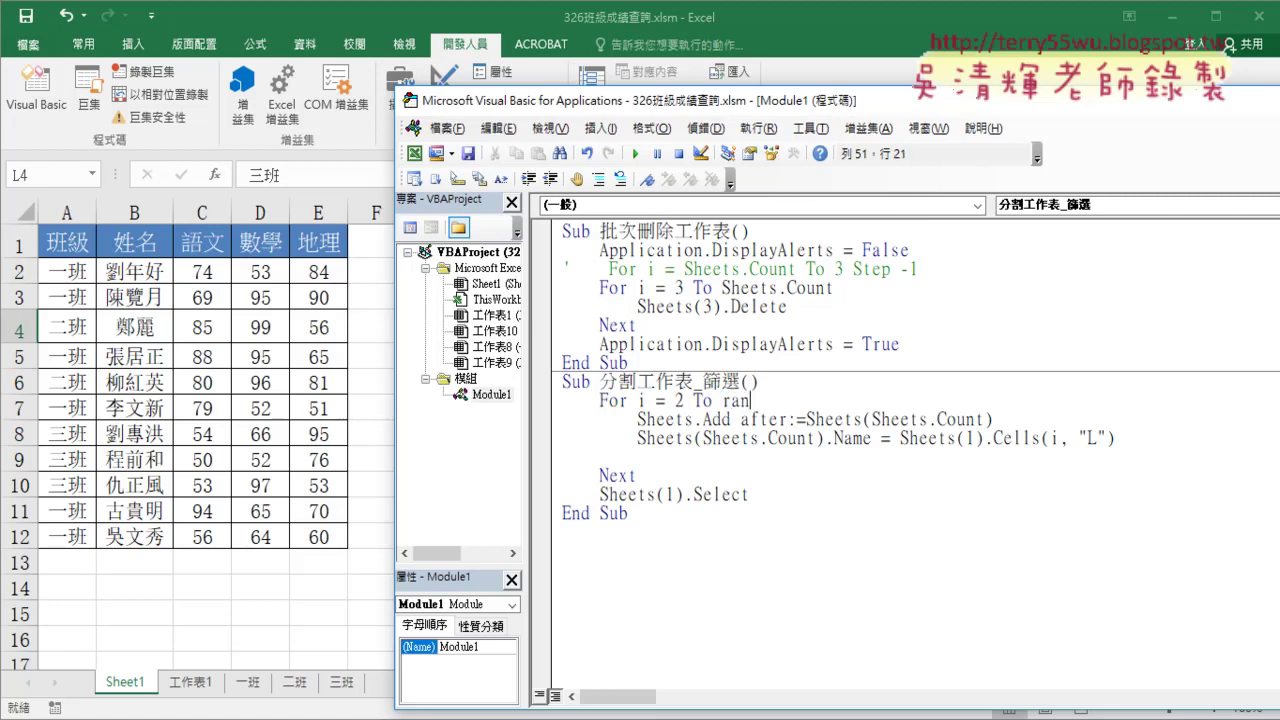
type("ge(")
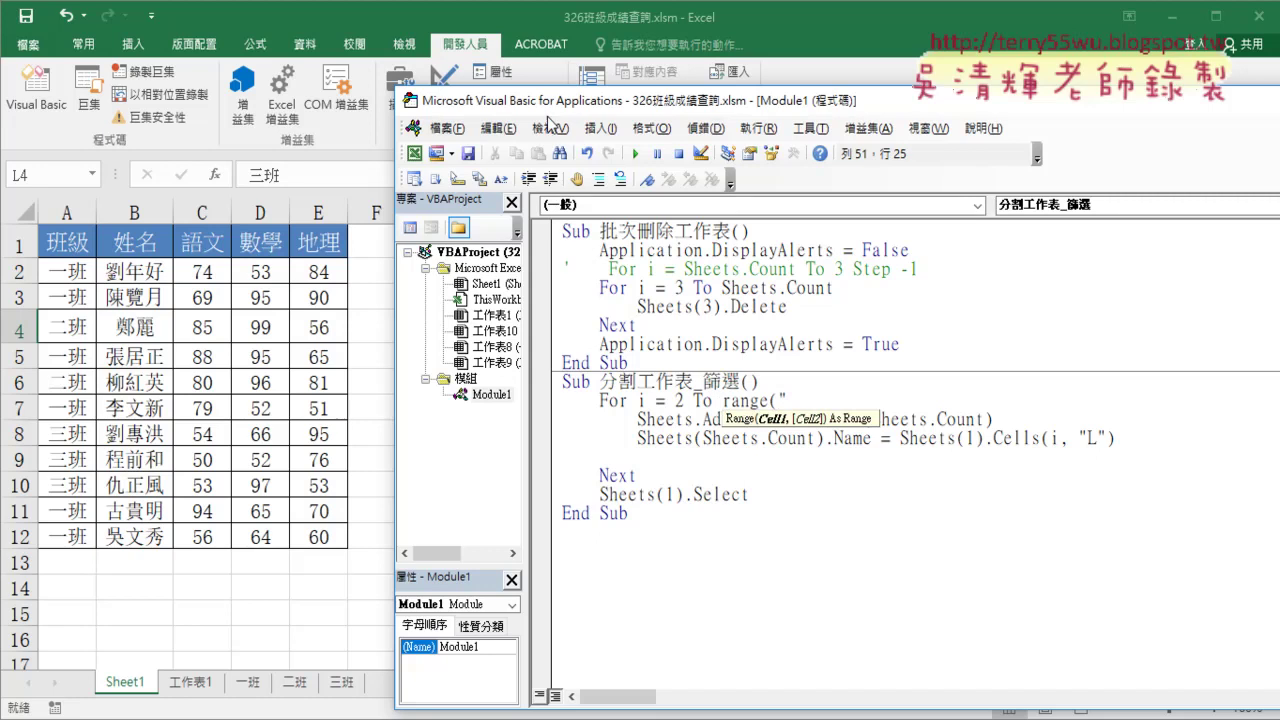
left_click_drag(556, 104, 940, 94)
type("L1")
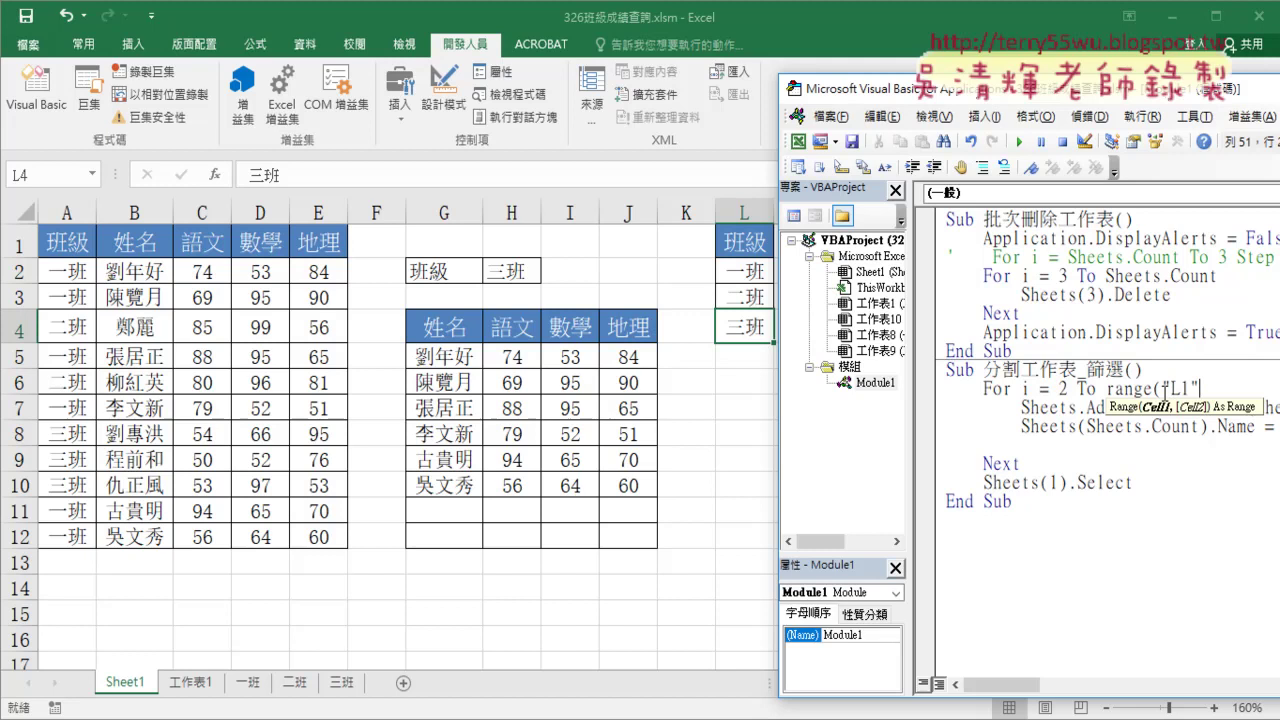
type(")")
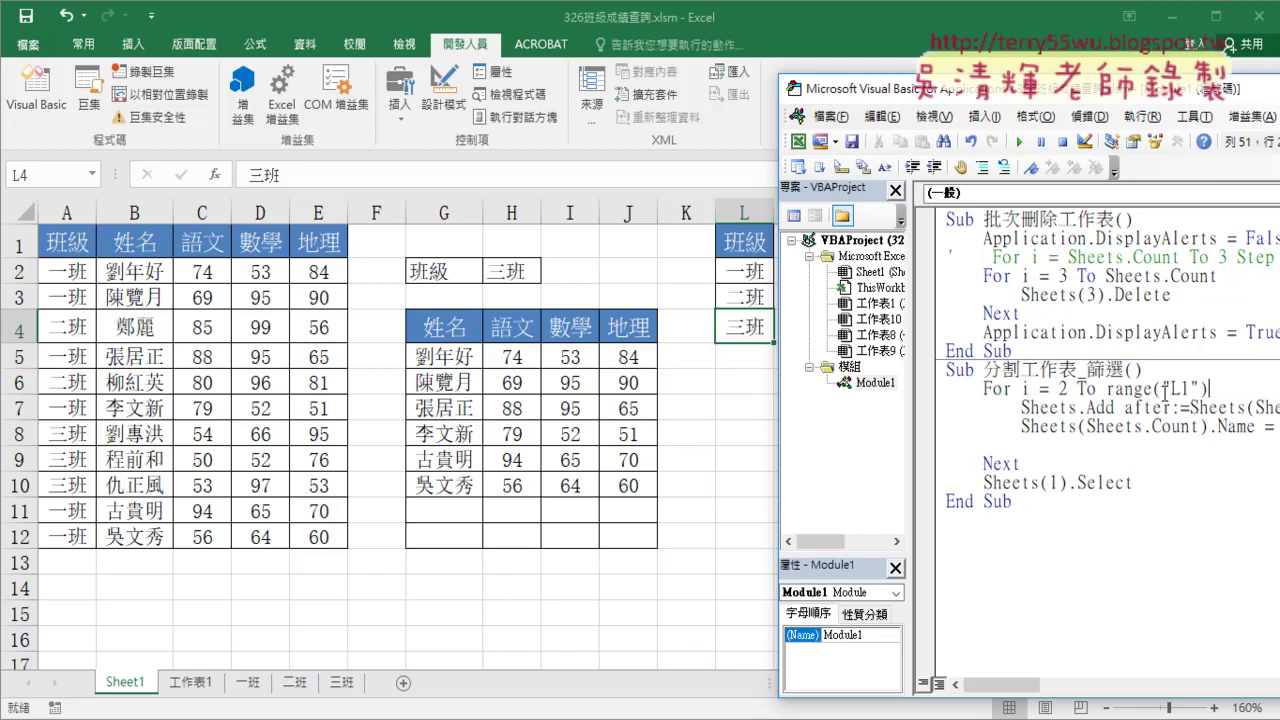
type(".")
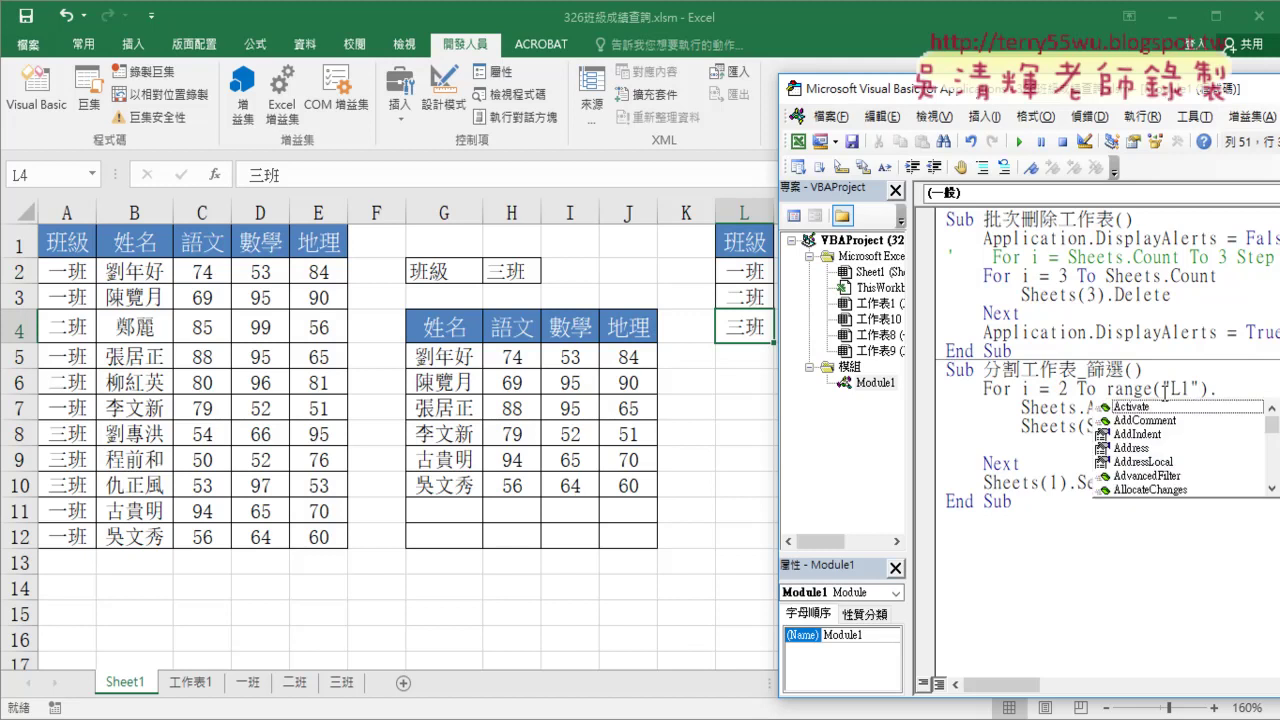
type("E")
Complete the bound as .End(xlDown).ro, then uncover the class list on the sheet.
double_click(1122, 420)
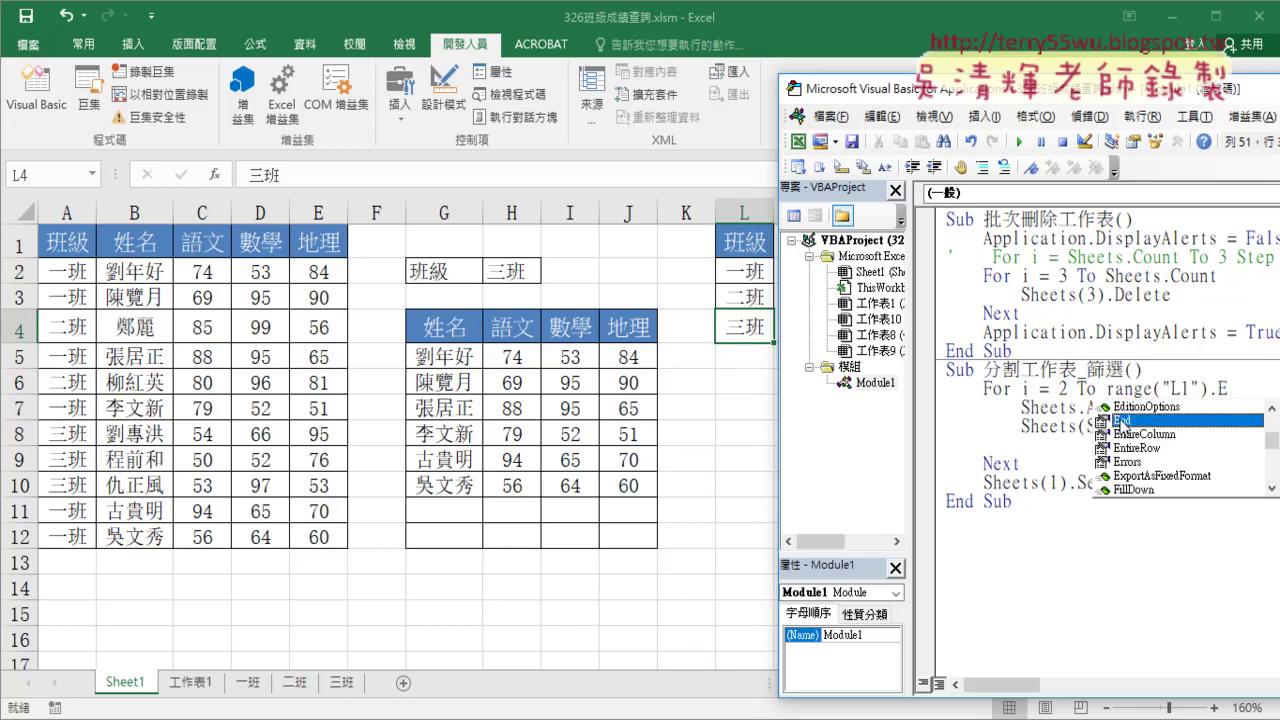
type("(")
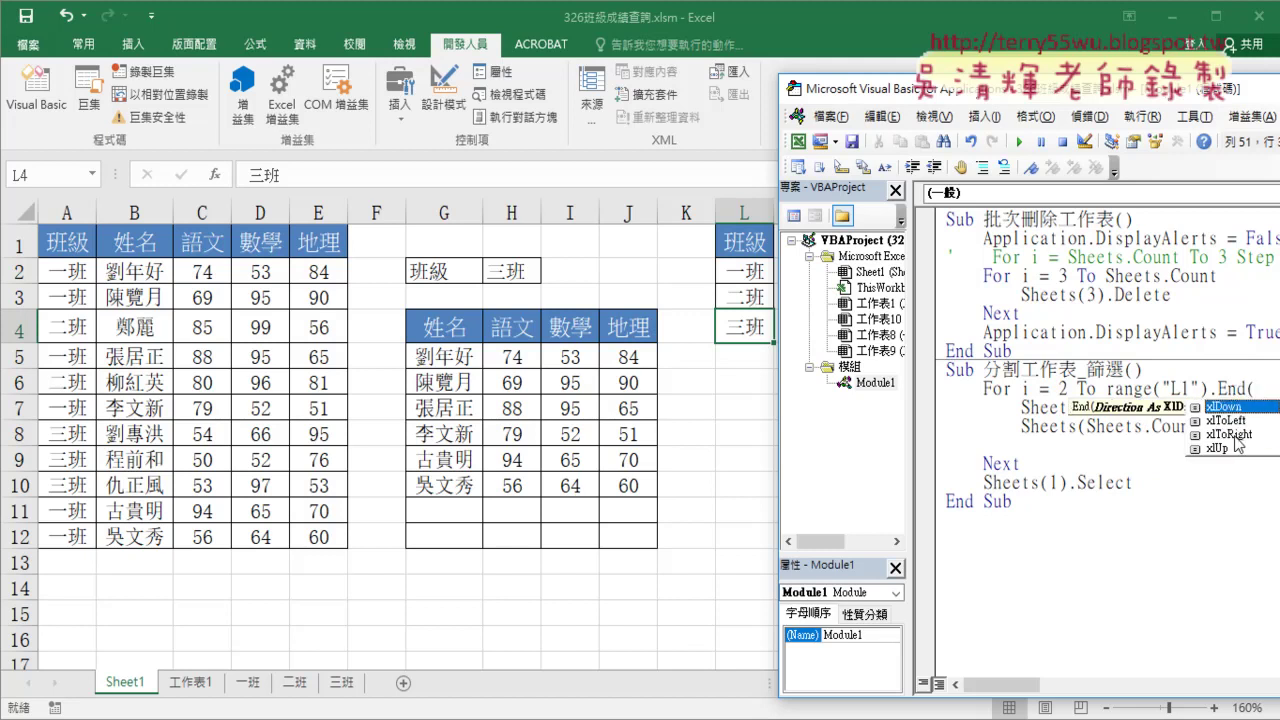
key("Tab")
type(")")
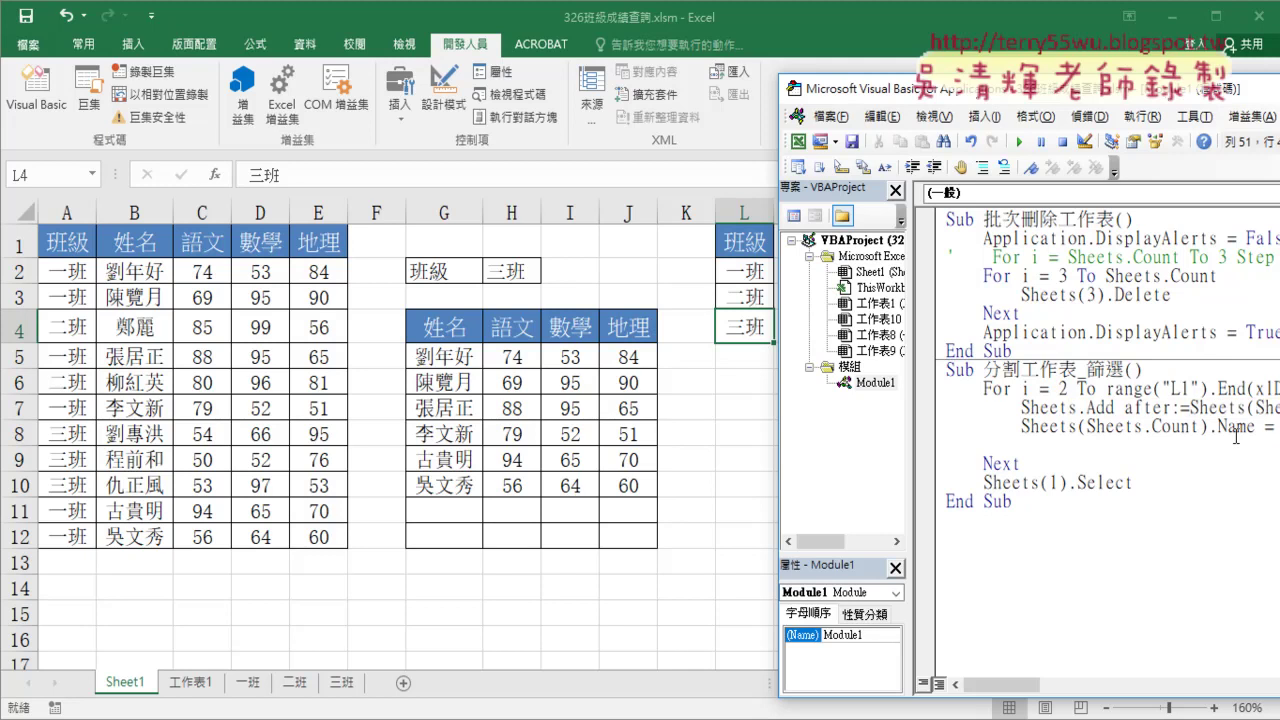
left_click_drag(1025, 88, 448, 80)
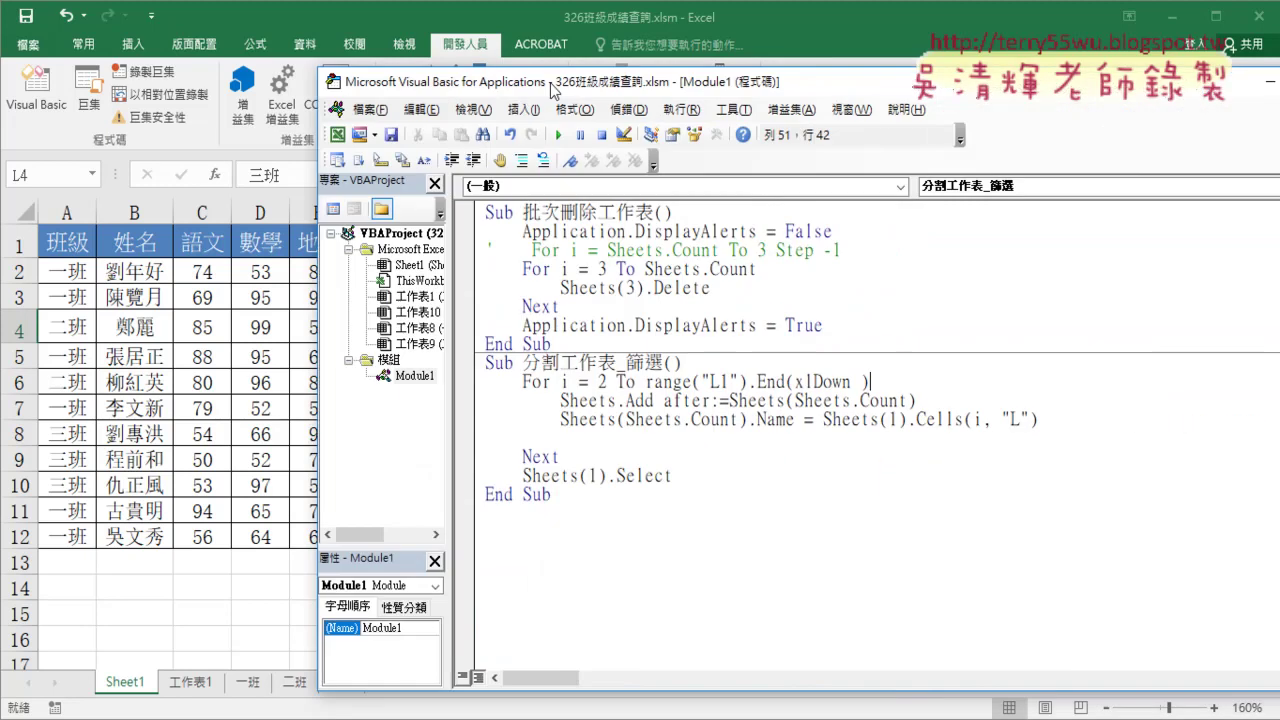
type(".")
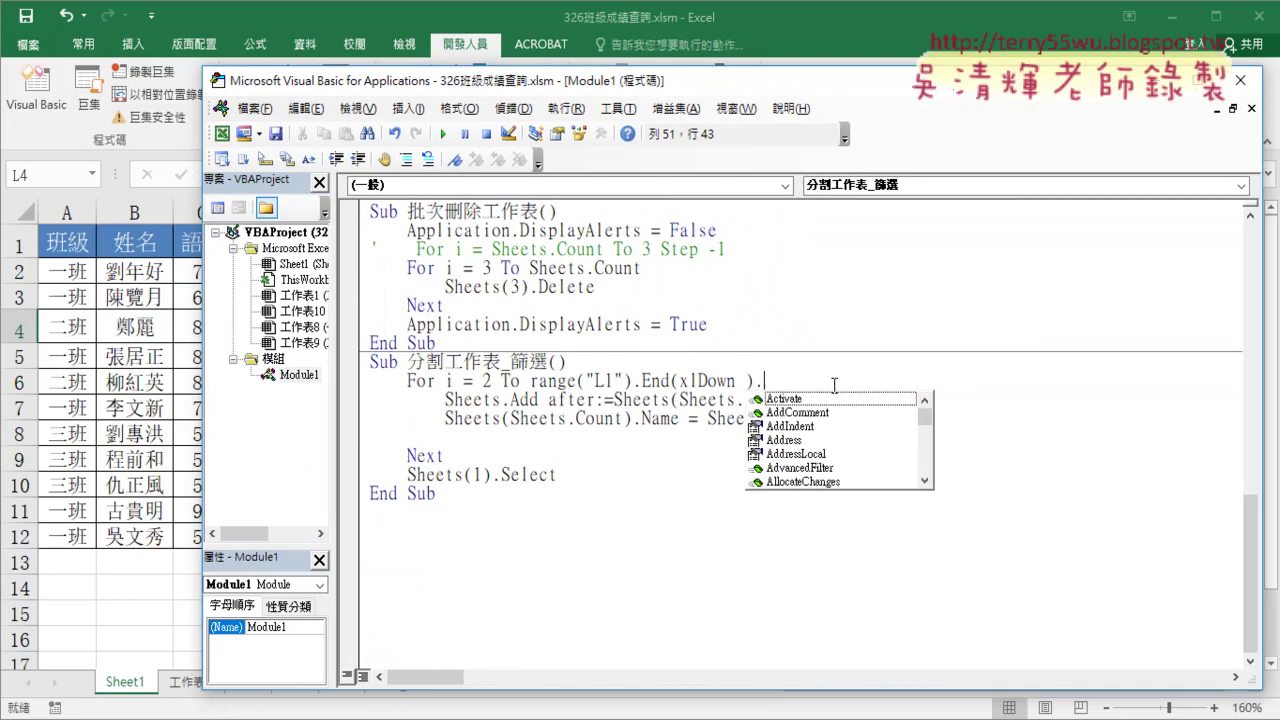
type("row")
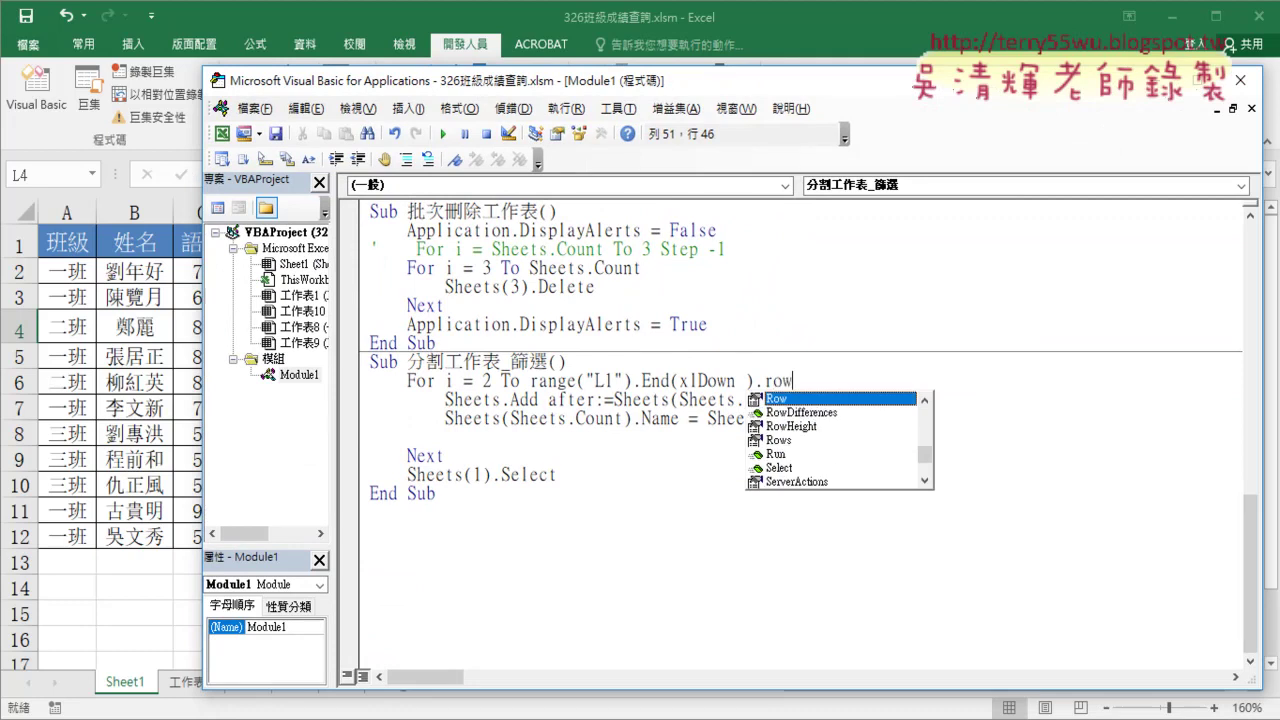
left_click_drag(744, 85, 750, 388)
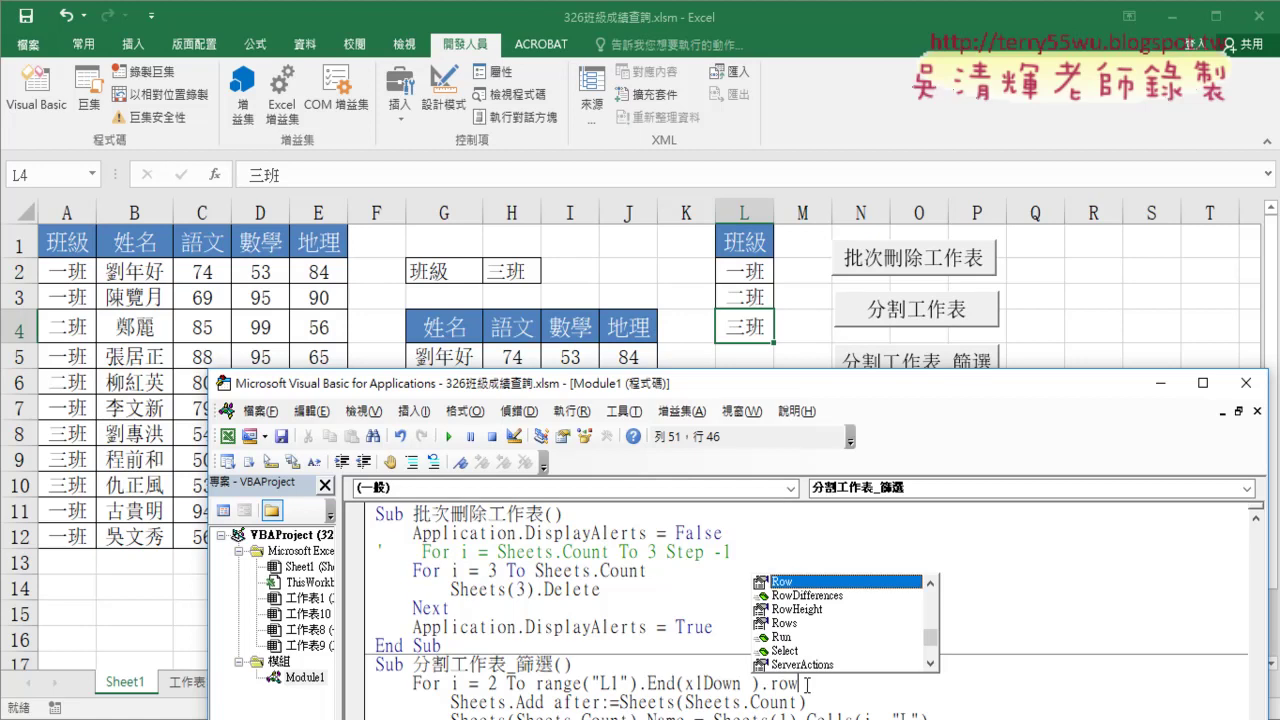
Accept Row to finish the bound, and mark column L down to row 4 as the last class.
key("Tab")
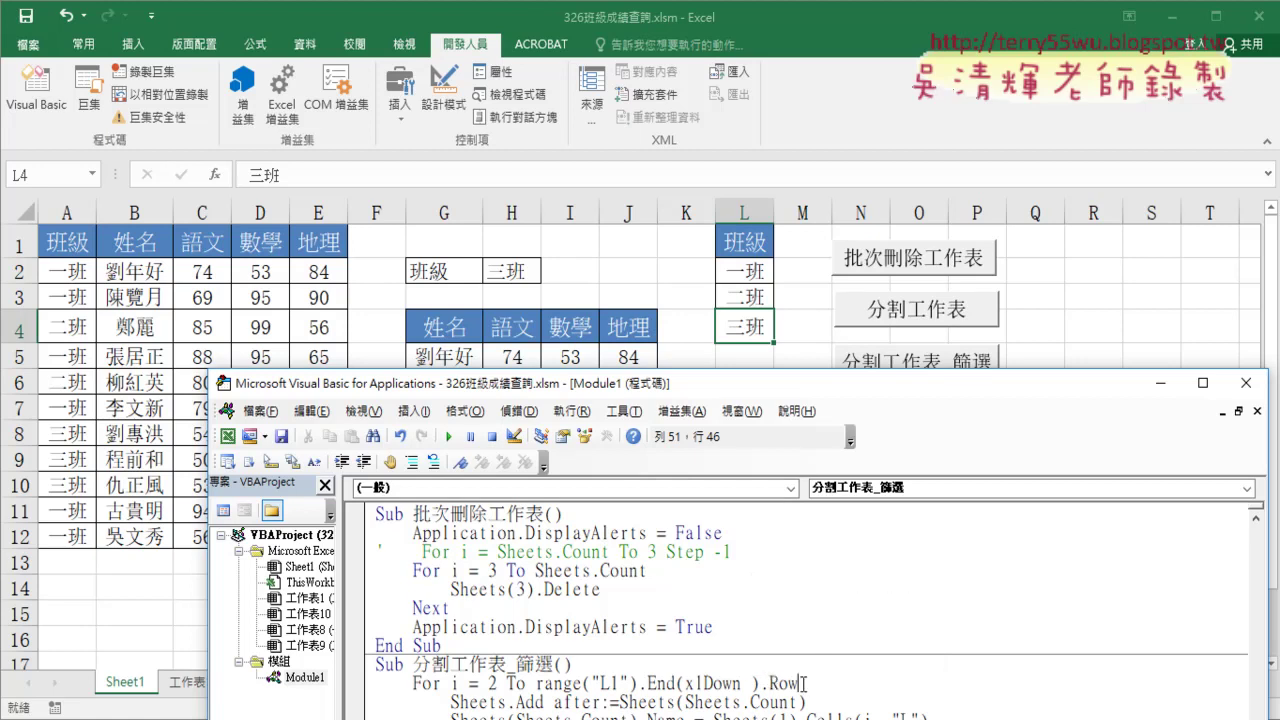
left_click_drag(801, 683, 535, 683)
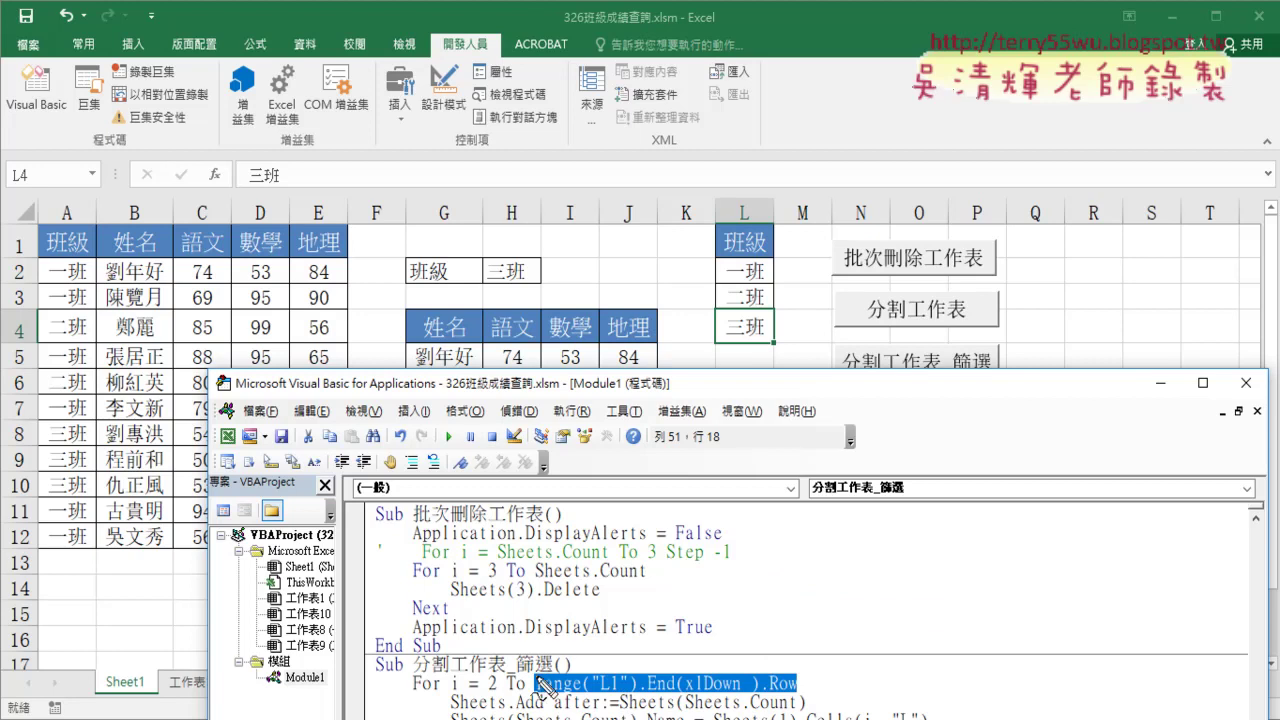
mouse_move(738, 245)
left_mouse_down()
mouse_move(763, 305)
mouse_move(706, 343)
left_mouse_up()
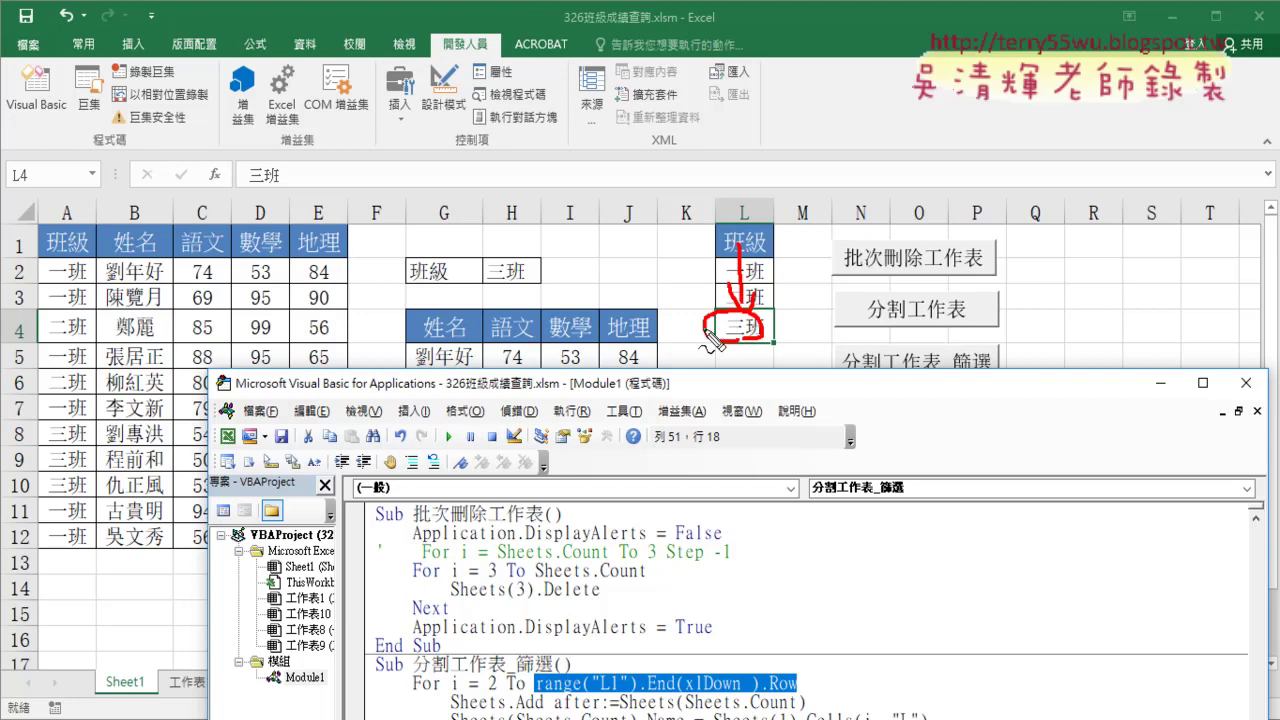
mouse_move(32, 320)
left_mouse_down()
mouse_move(543, 700)
mouse_move(612, 693)
left_mouse_up()
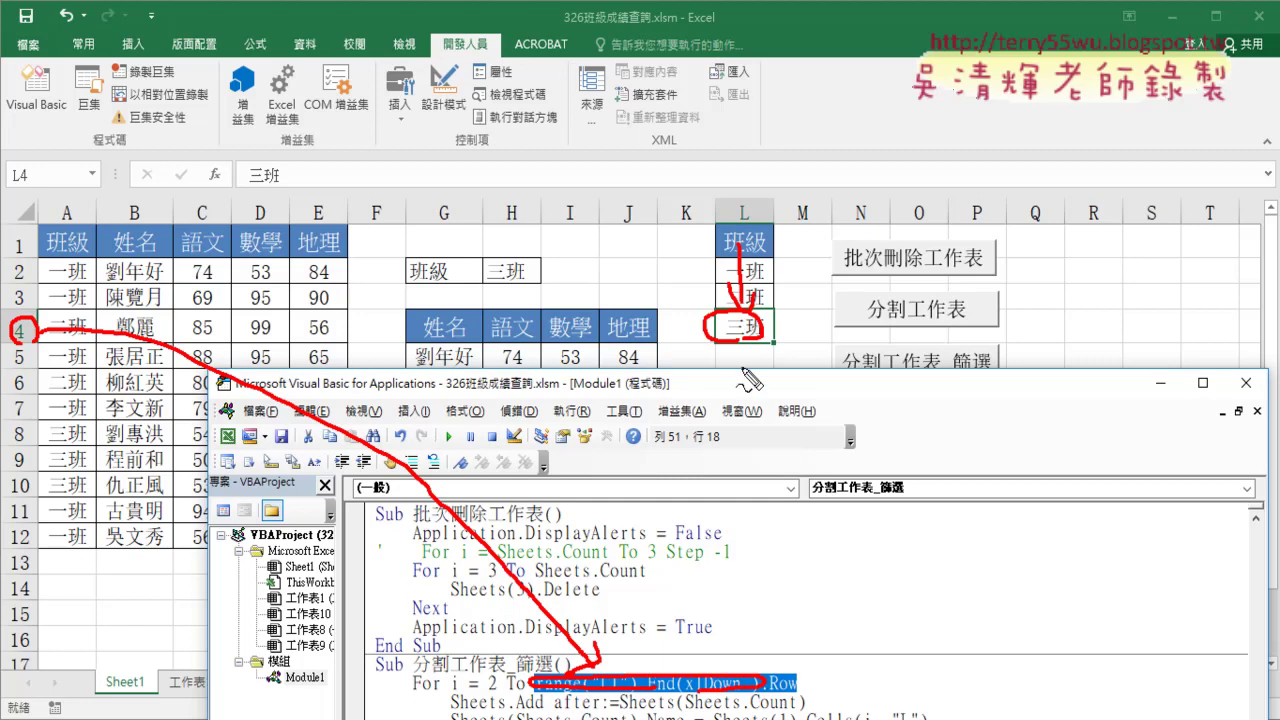
key("Escape")
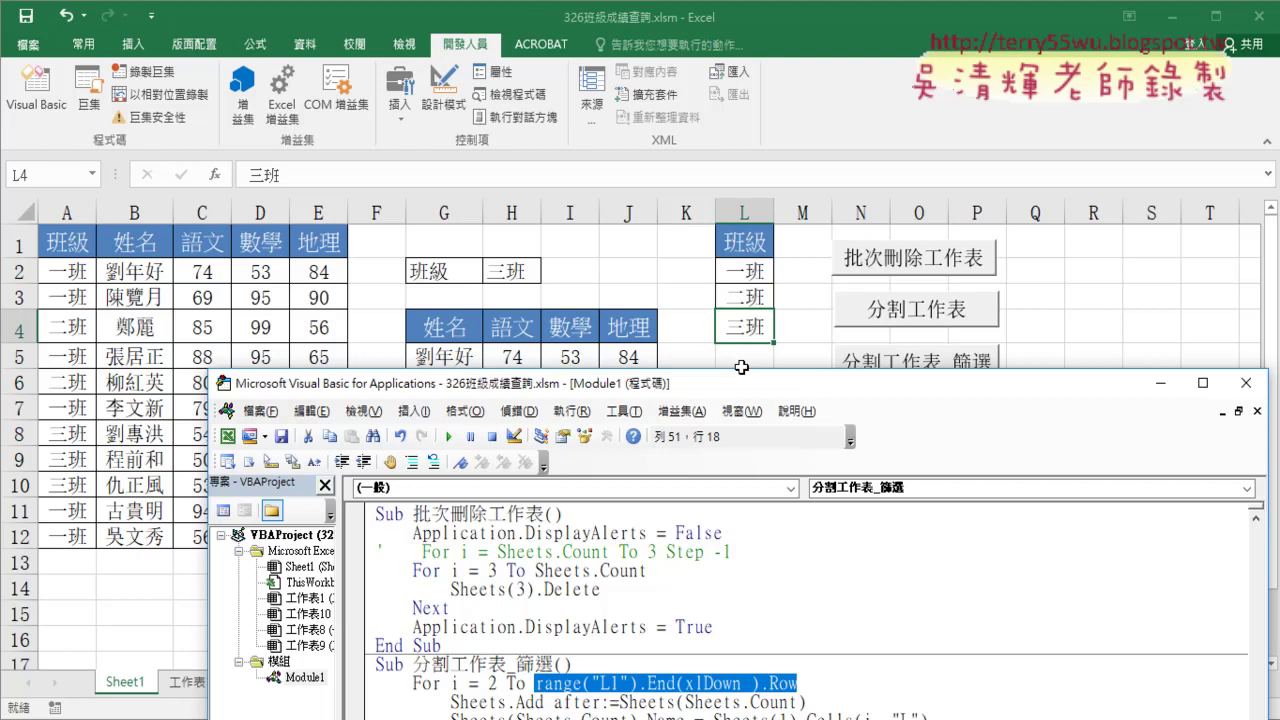
left_click_drag(741, 367, 730, 76)
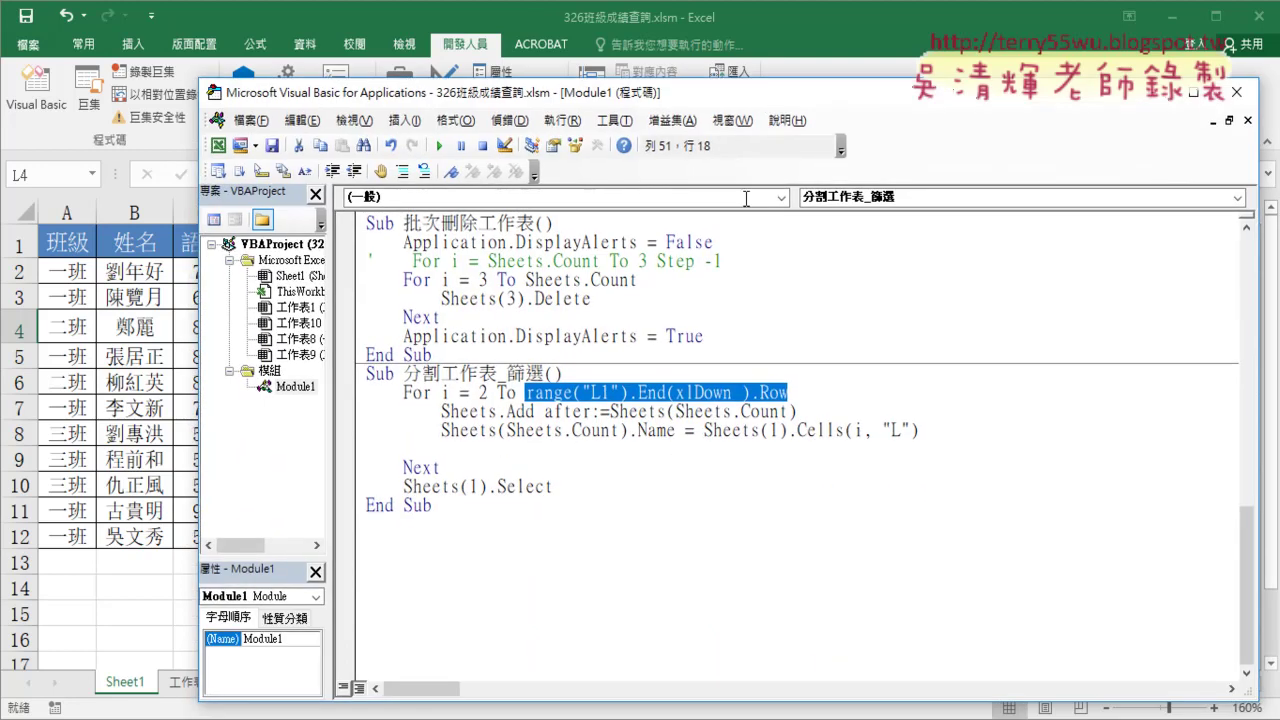
Auto-format the For line to Range("L1").End(xlDown).Row and review the Add and Cells arguments.
left_click(829, 441)
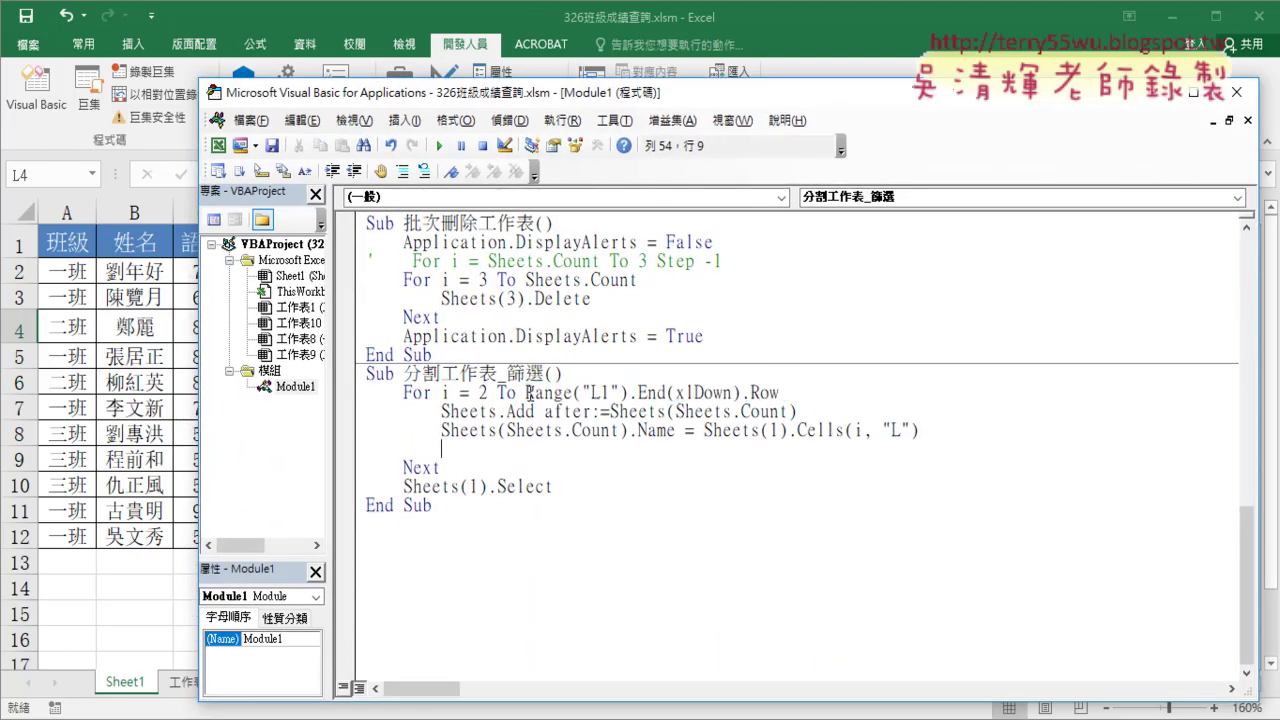
left_click_drag(543, 413, 808, 421)
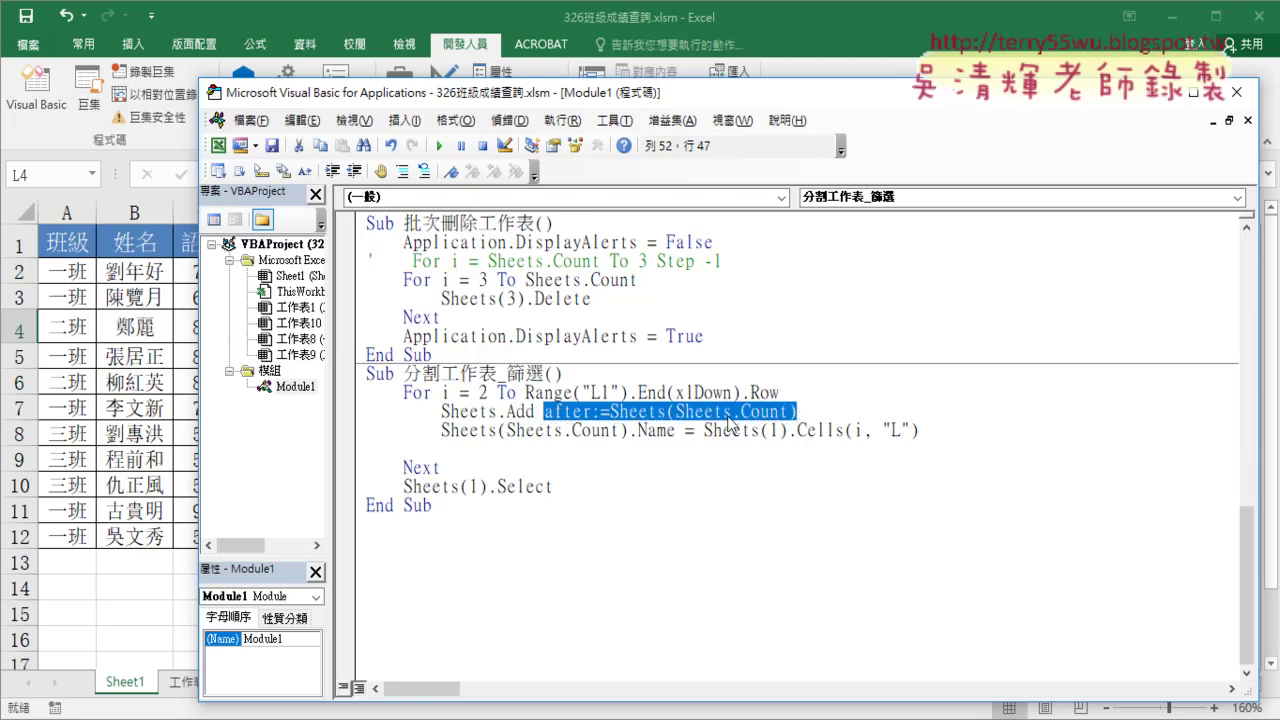
left_click_drag(704, 432, 919, 432)
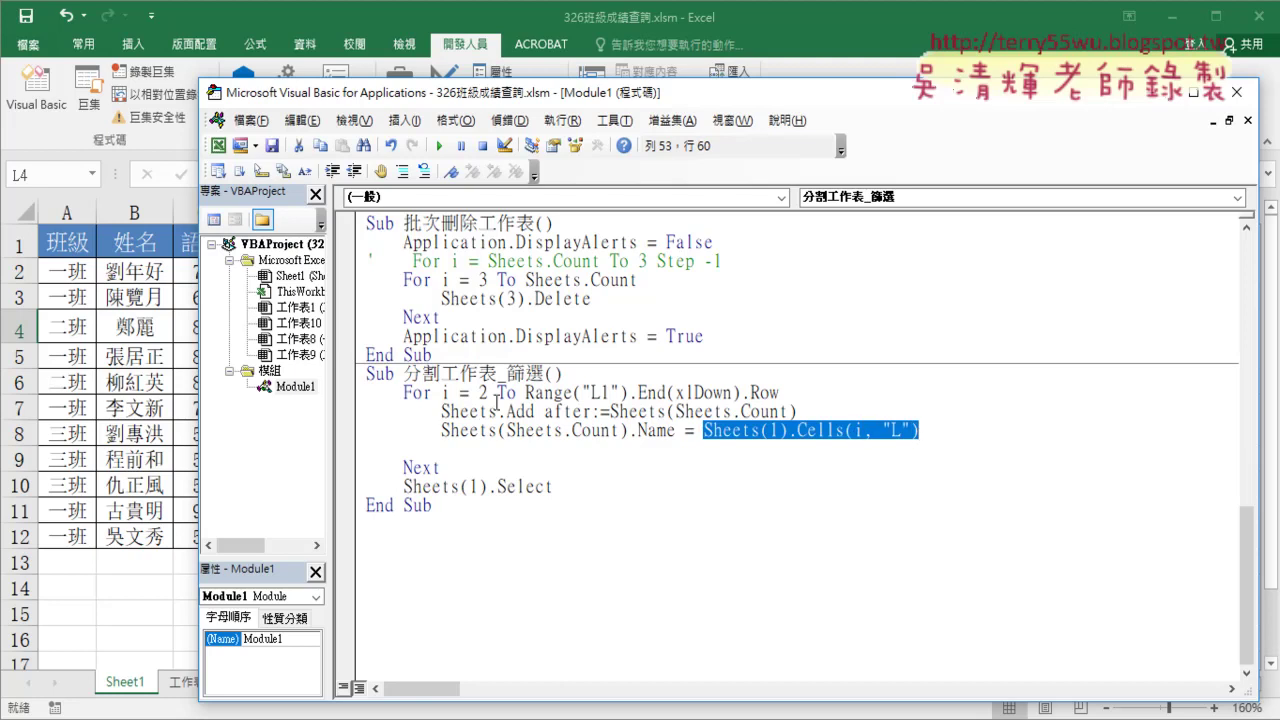
double_click(483, 392)
mouse_move(640, 92)
left_mouse_down()
mouse_move(641, 278)
mouse_move(720, 310)
left_mouse_up()
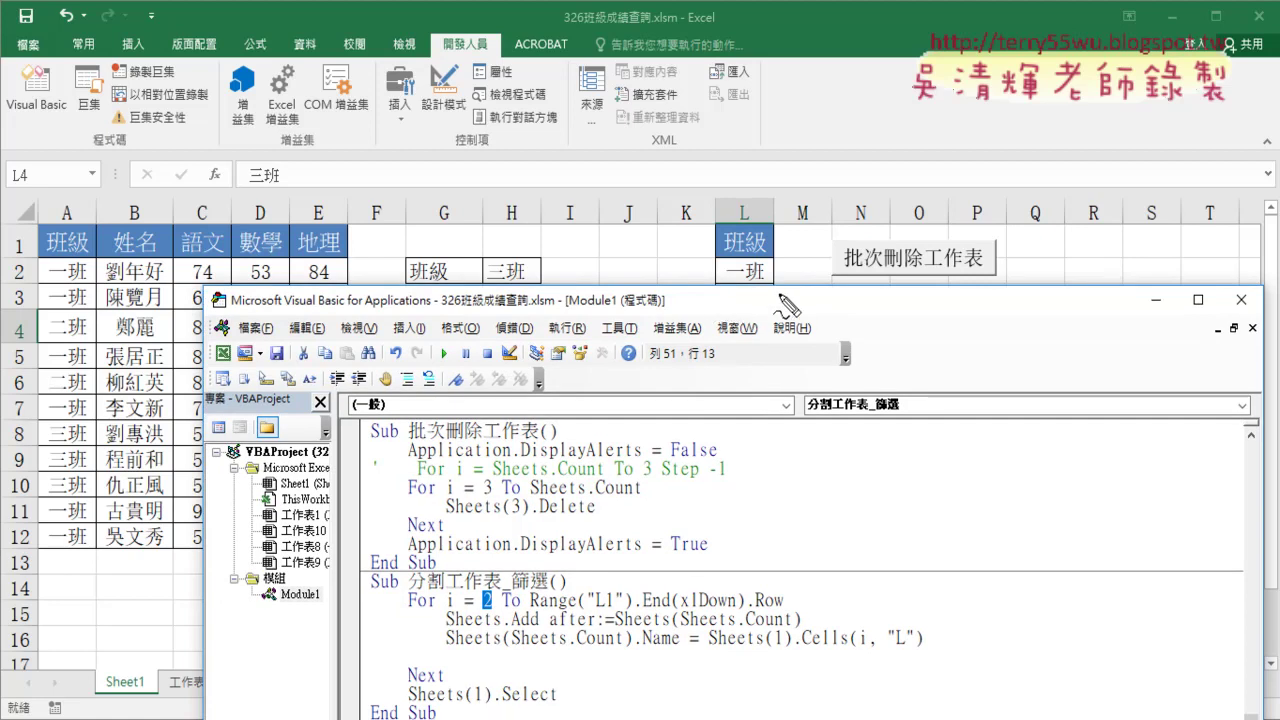
left_click_drag(785, 265, 862, 664)
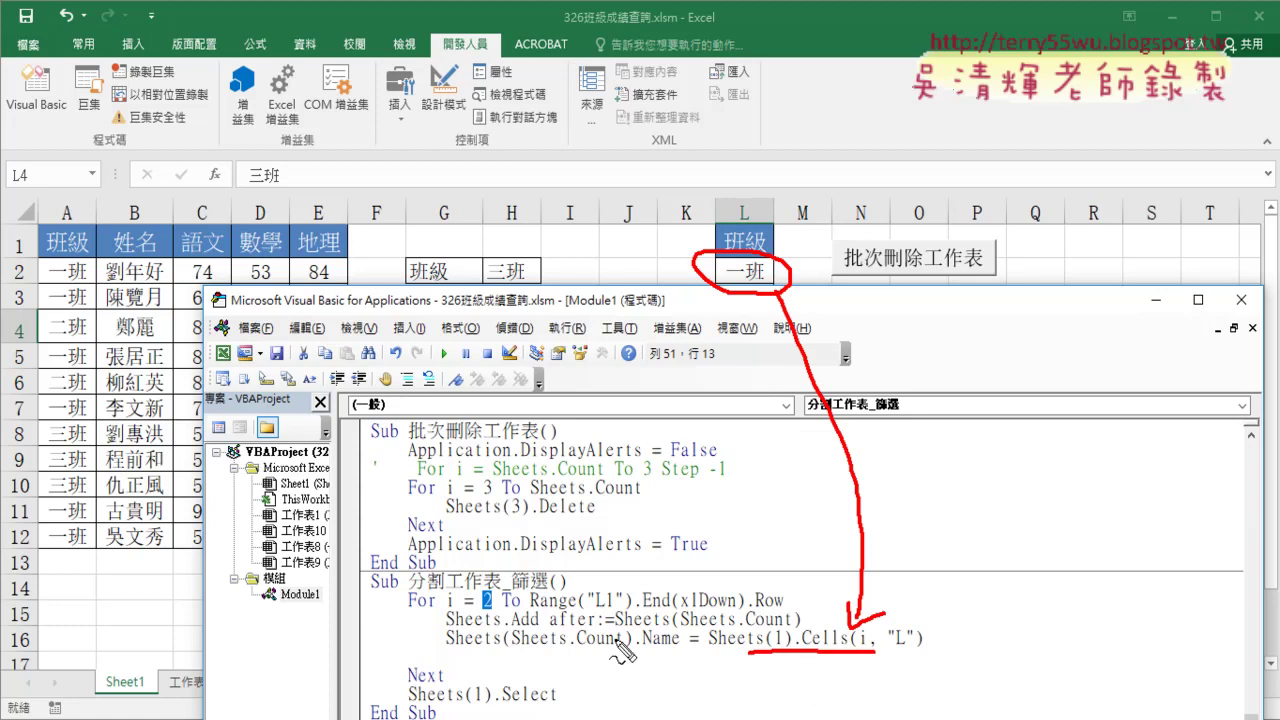
left_click_drag(512, 630, 545, 630)
left_click_drag(805, 630, 614, 631)
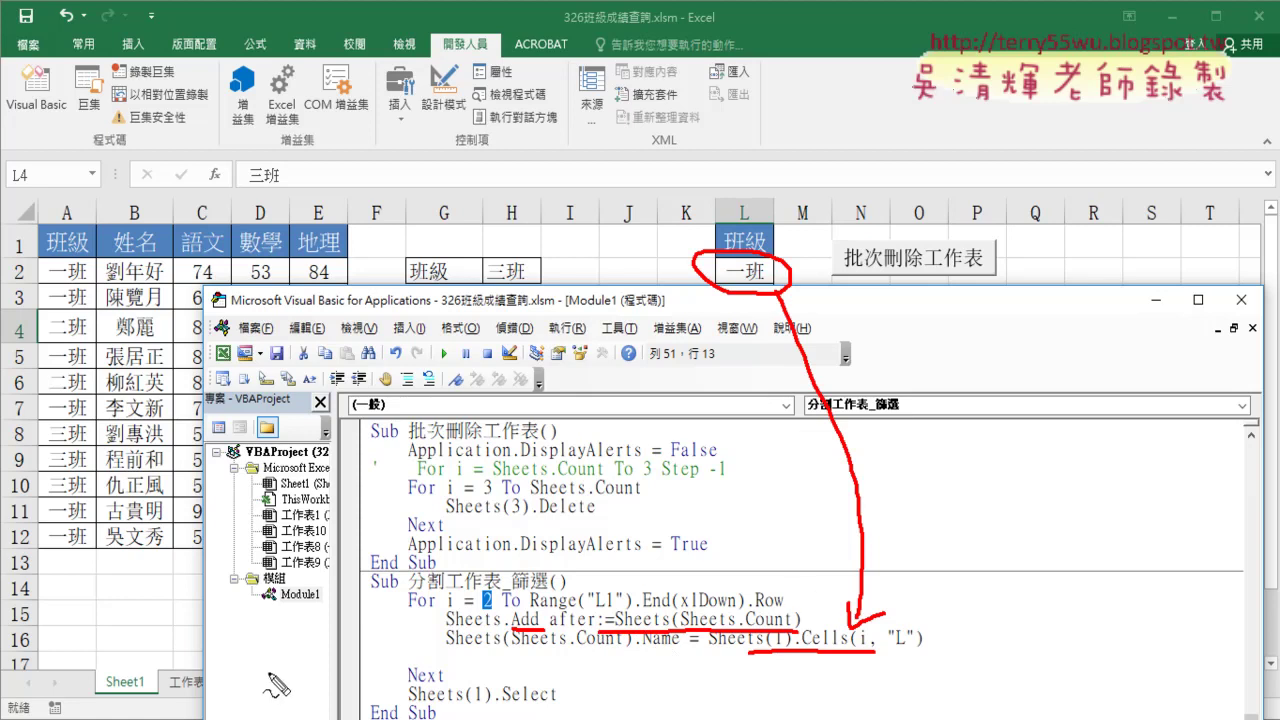
mouse_move(405, 682)
left_mouse_down()
mouse_move(412, 613)
mouse_move(394, 624)
left_mouse_up()
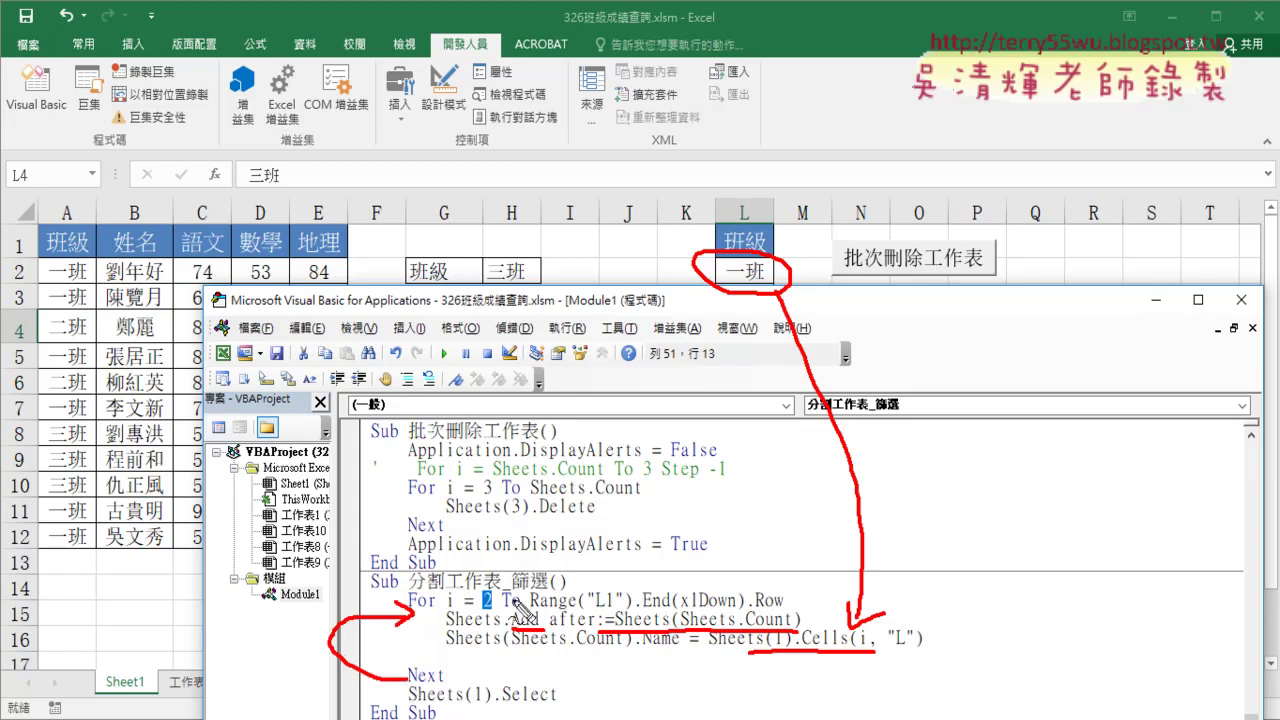
key("Escape")
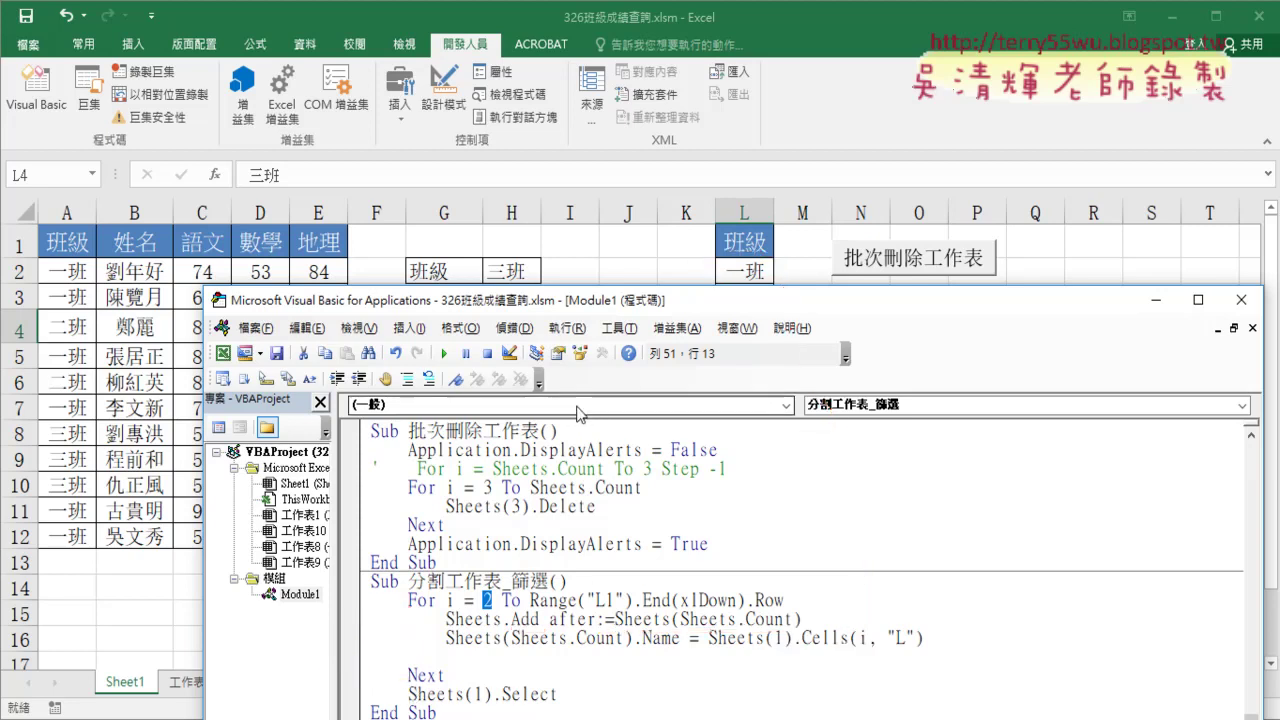
left_click_drag(625, 303, 832, 60)
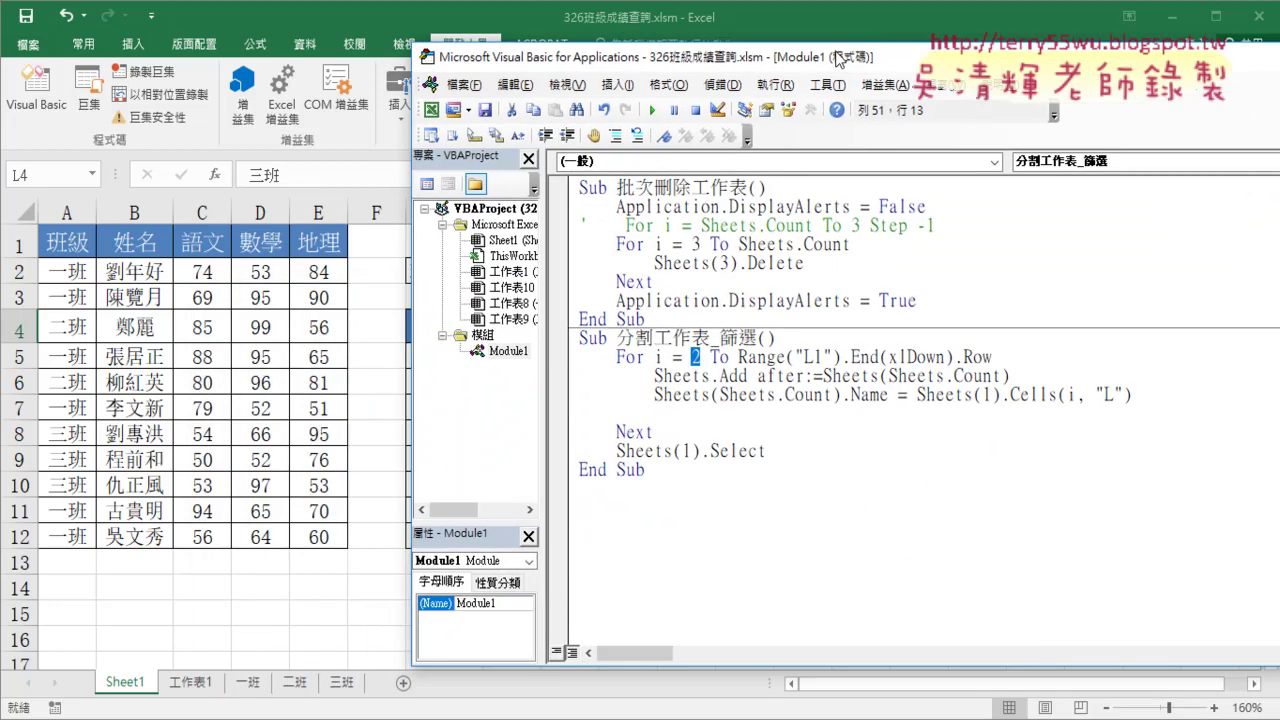
left_click_drag(766, 451, 614, 451)
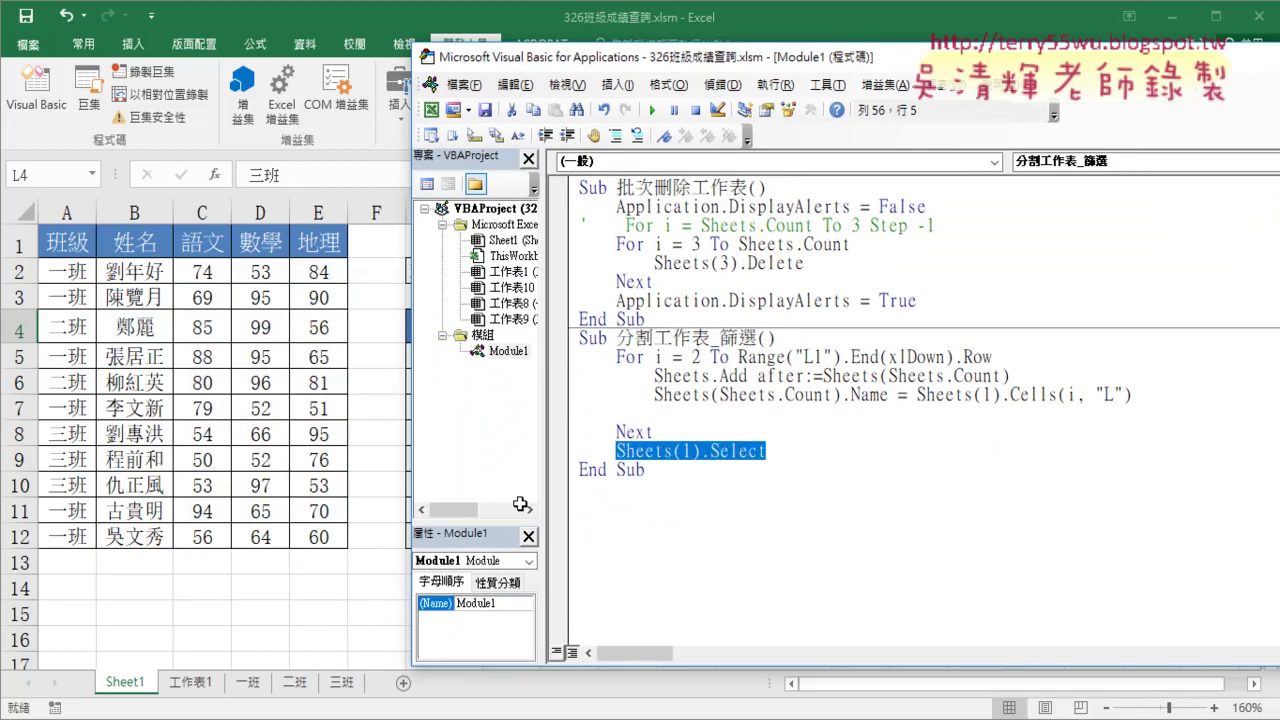